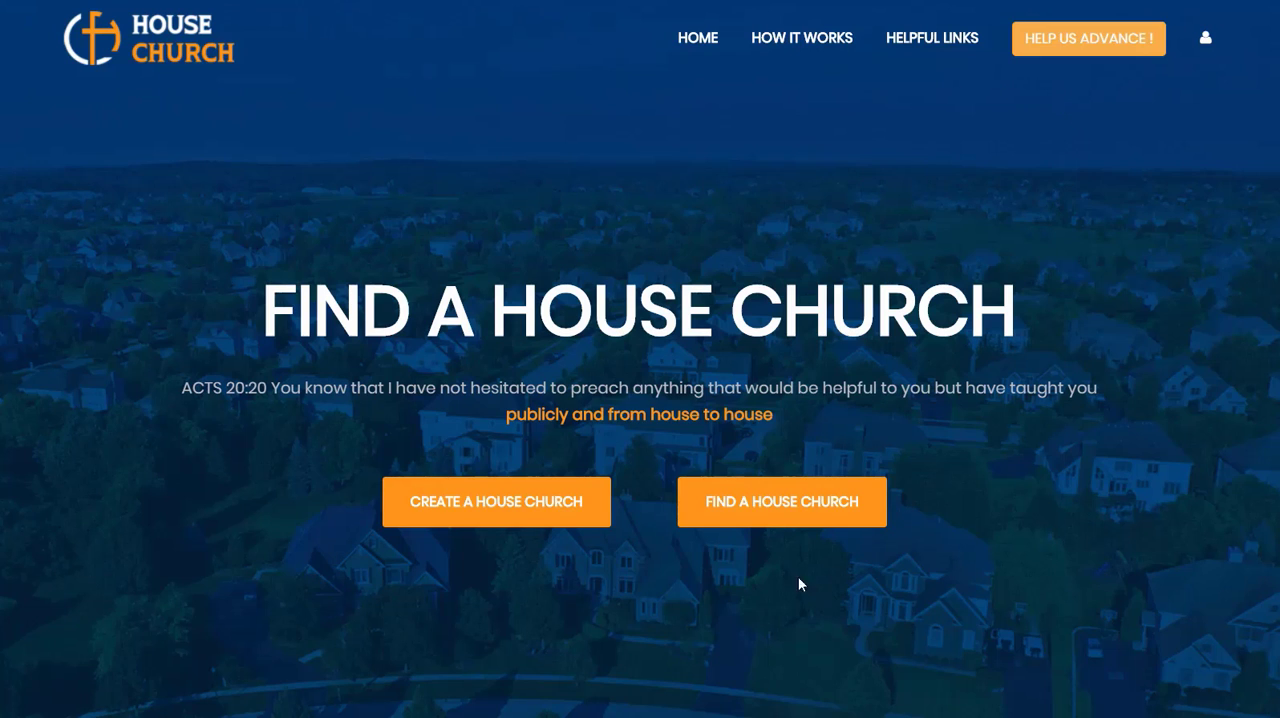
Step: View the house church search page and the free account sign-up form
{"action": "left_click", "coordinate": [789, 522]}
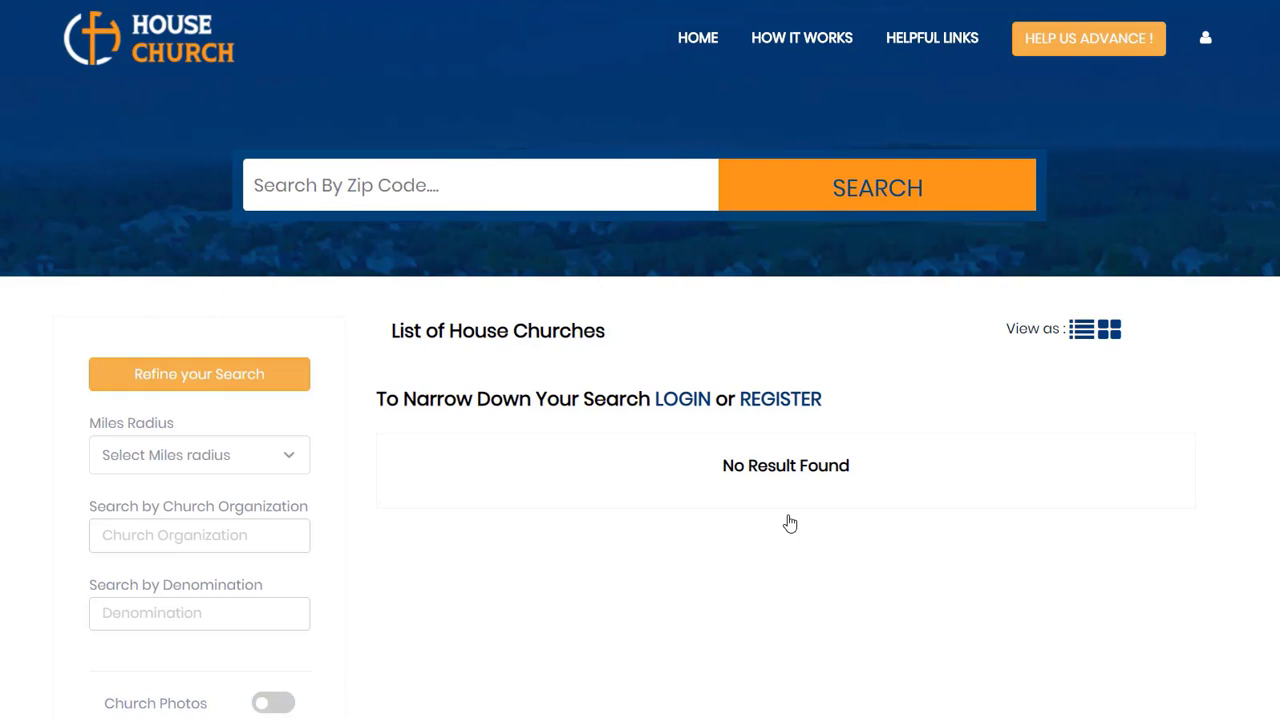
{"action": "left_click", "coordinate": [170, 42]}
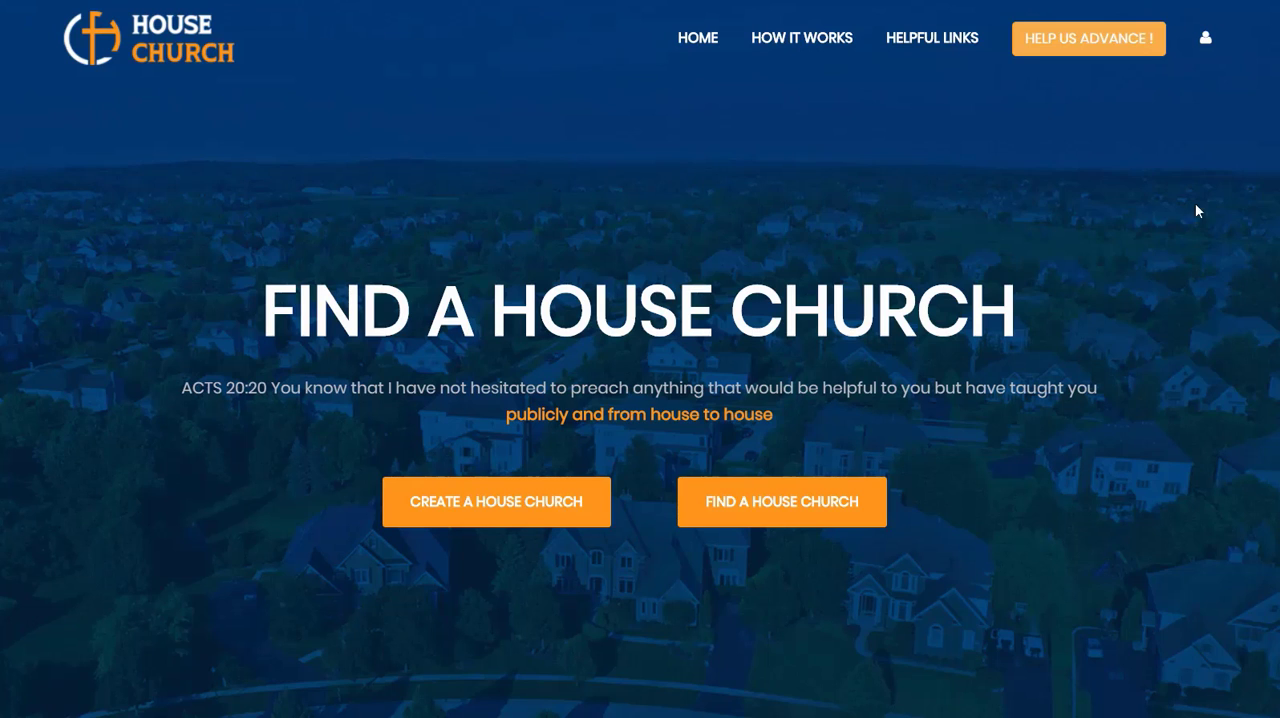
{"action": "left_click", "coordinate": [1207, 45]}
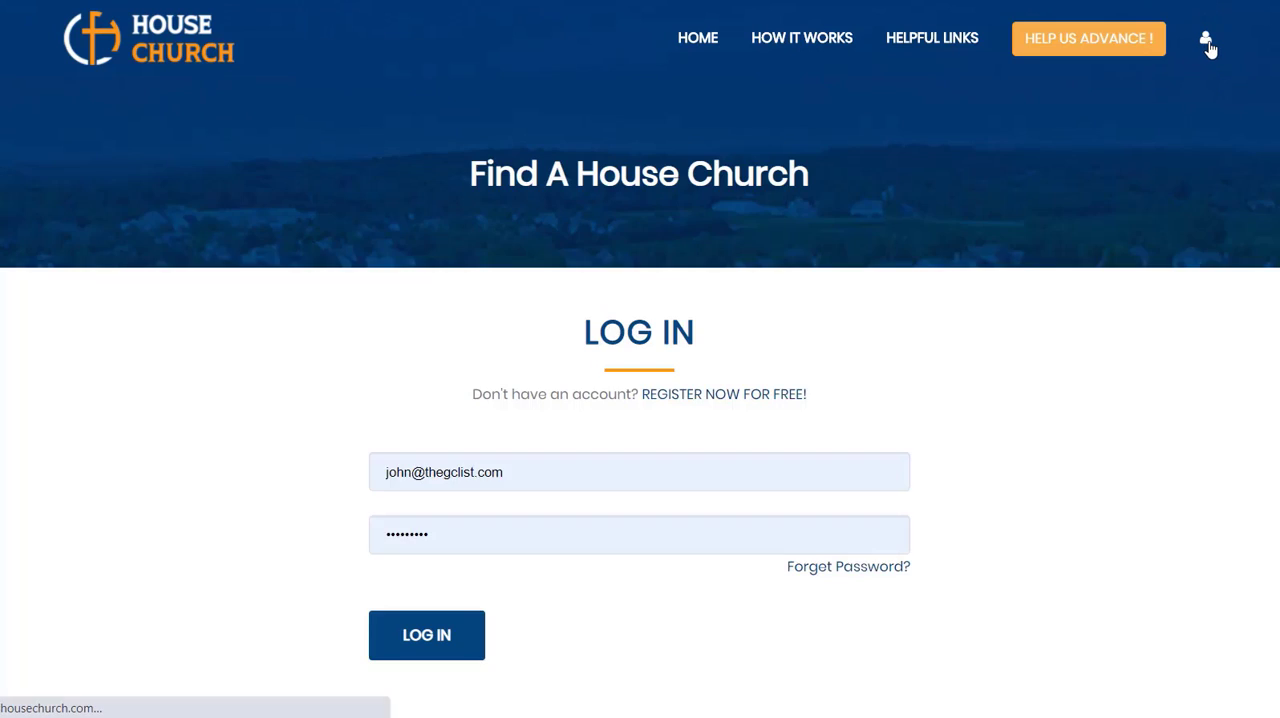
{"action": "left_click", "coordinate": [728, 396]}
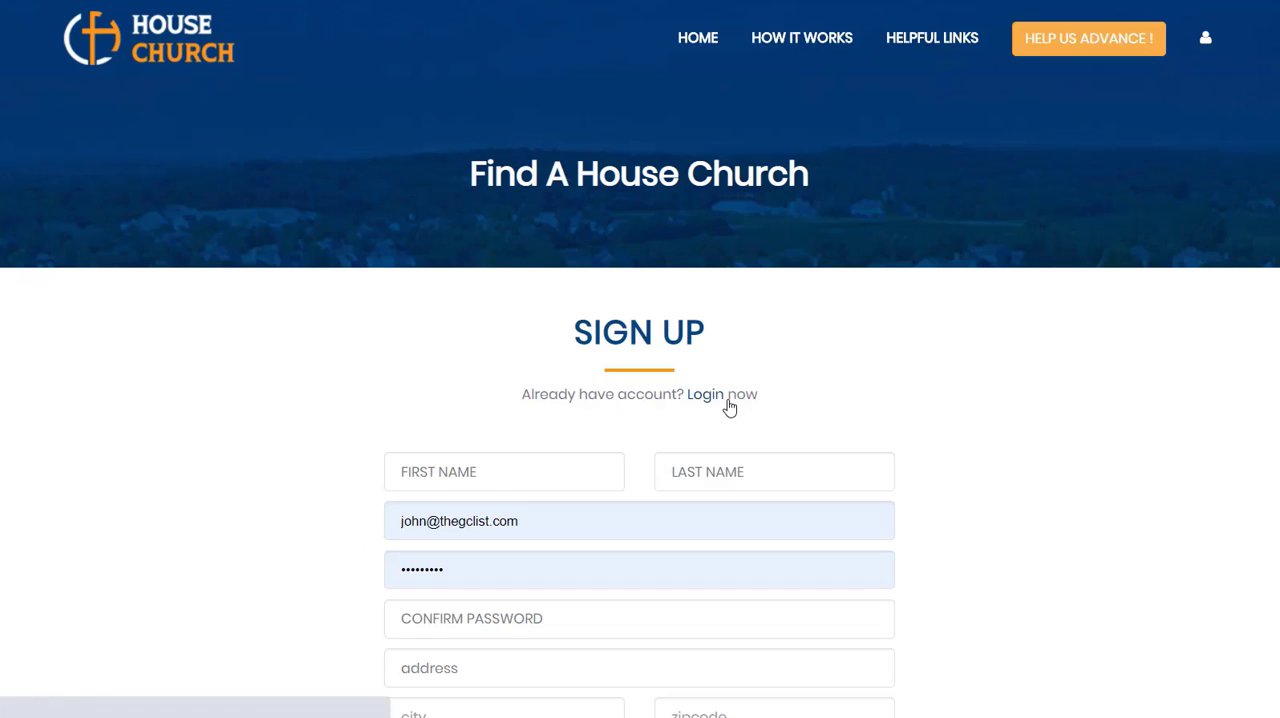
{"action": "scroll", "coordinate": [937, 458], "scroll_direction": "down", "scroll_amount": 3}
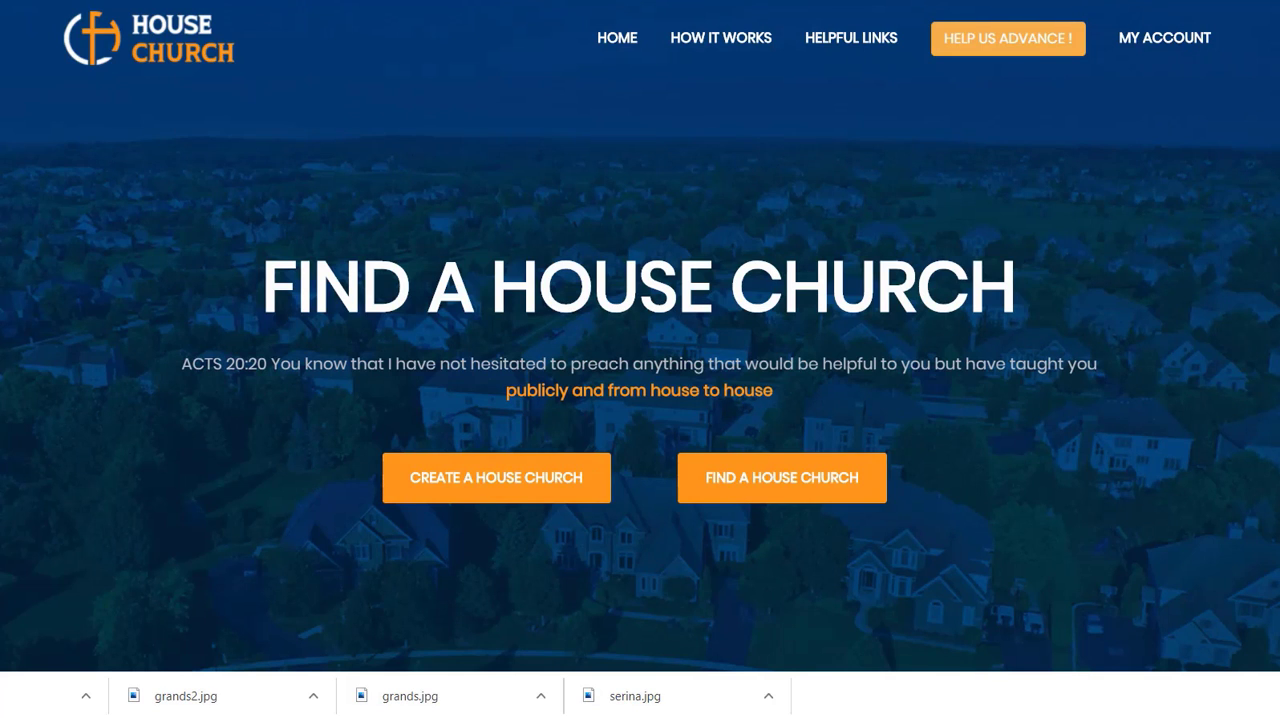
Step: Open the account's own profile page and review its About text, social media links and image or video upload fields
{"action": "left_click", "coordinate": [1172, 45]}
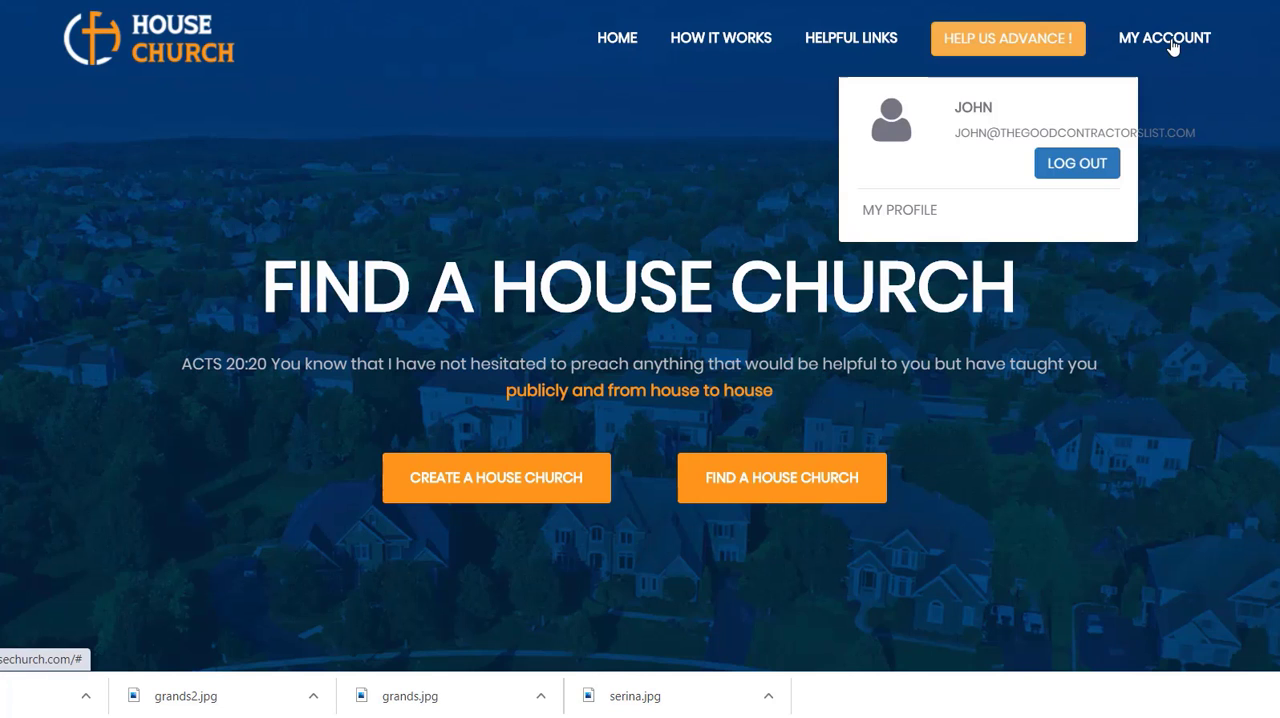
{"action": "left_click", "coordinate": [905, 212]}
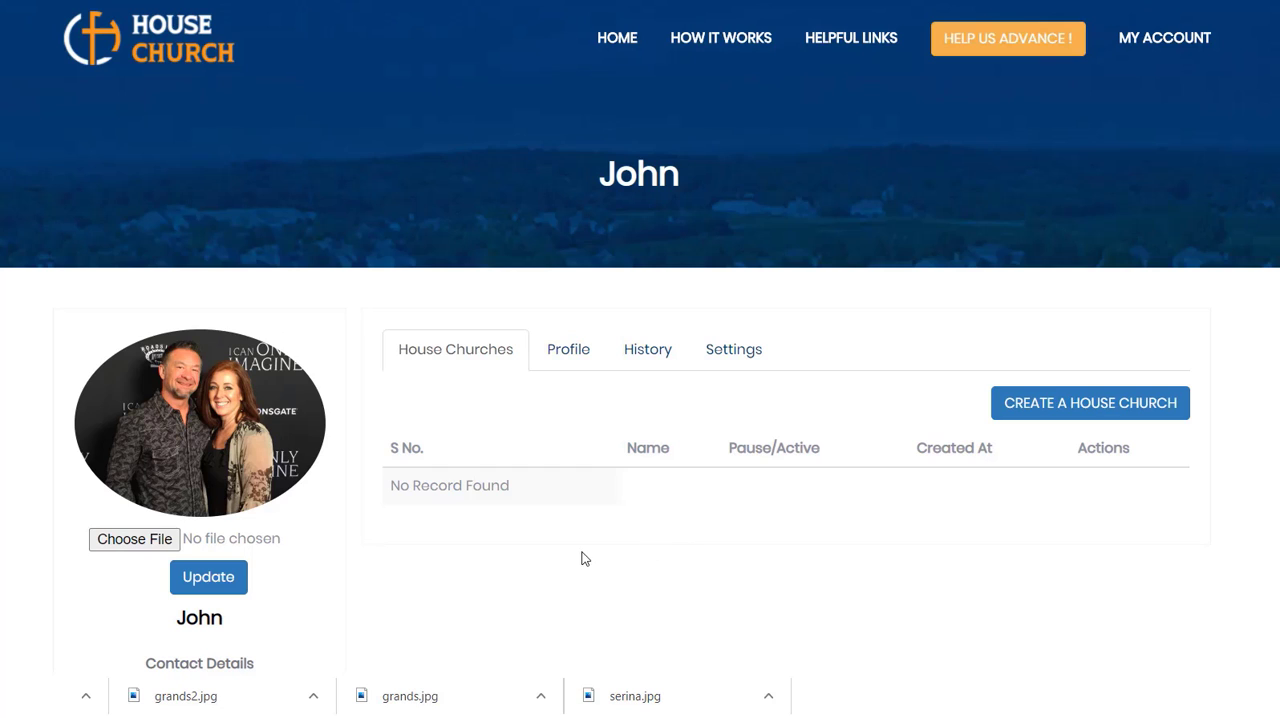
{"action": "left_click", "coordinate": [568, 350]}
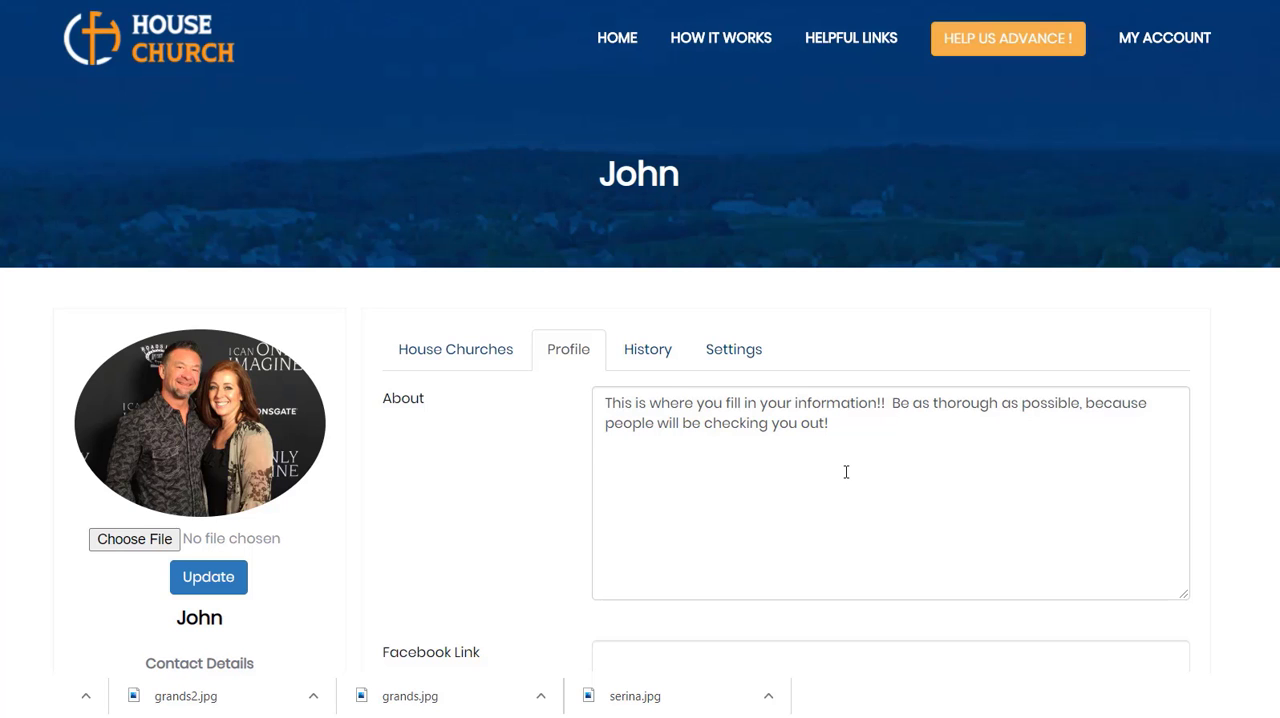
{"action": "scroll", "coordinate": [846, 472], "scroll_direction": "down", "scroll_amount": 2}
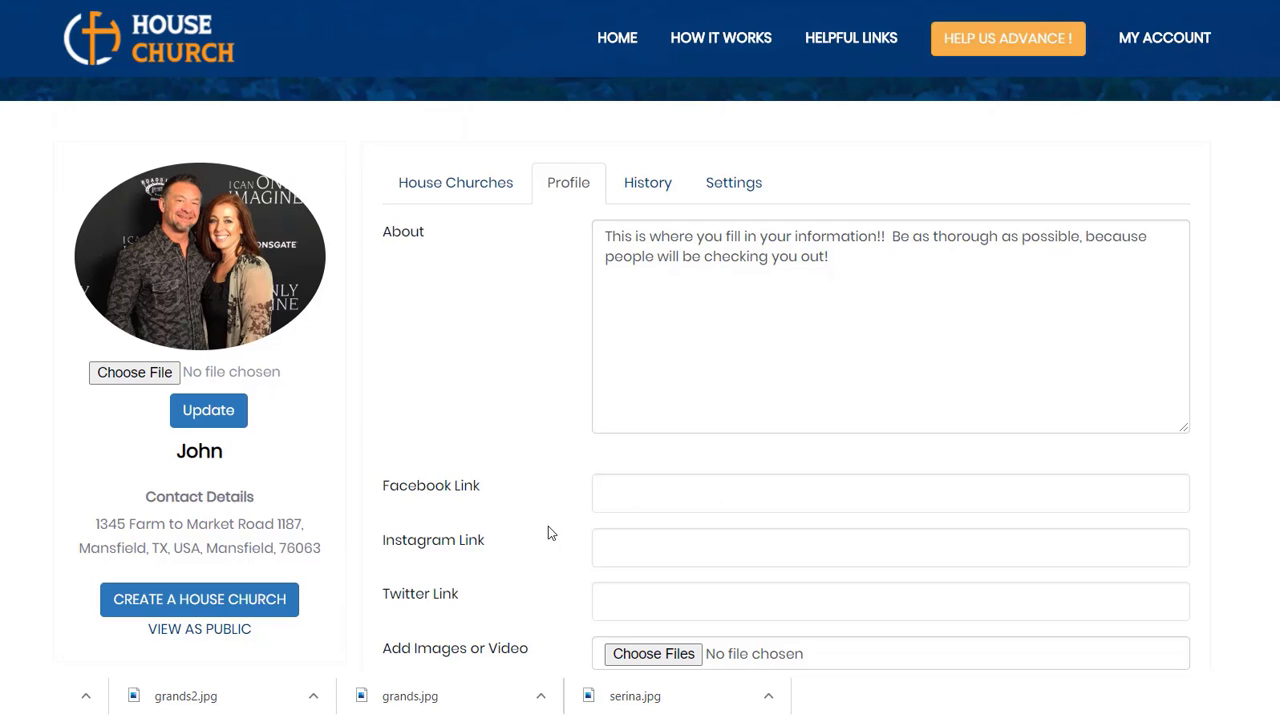
{"action": "scroll", "coordinate": [894, 544], "scroll_direction": "down", "scroll_amount": 1}
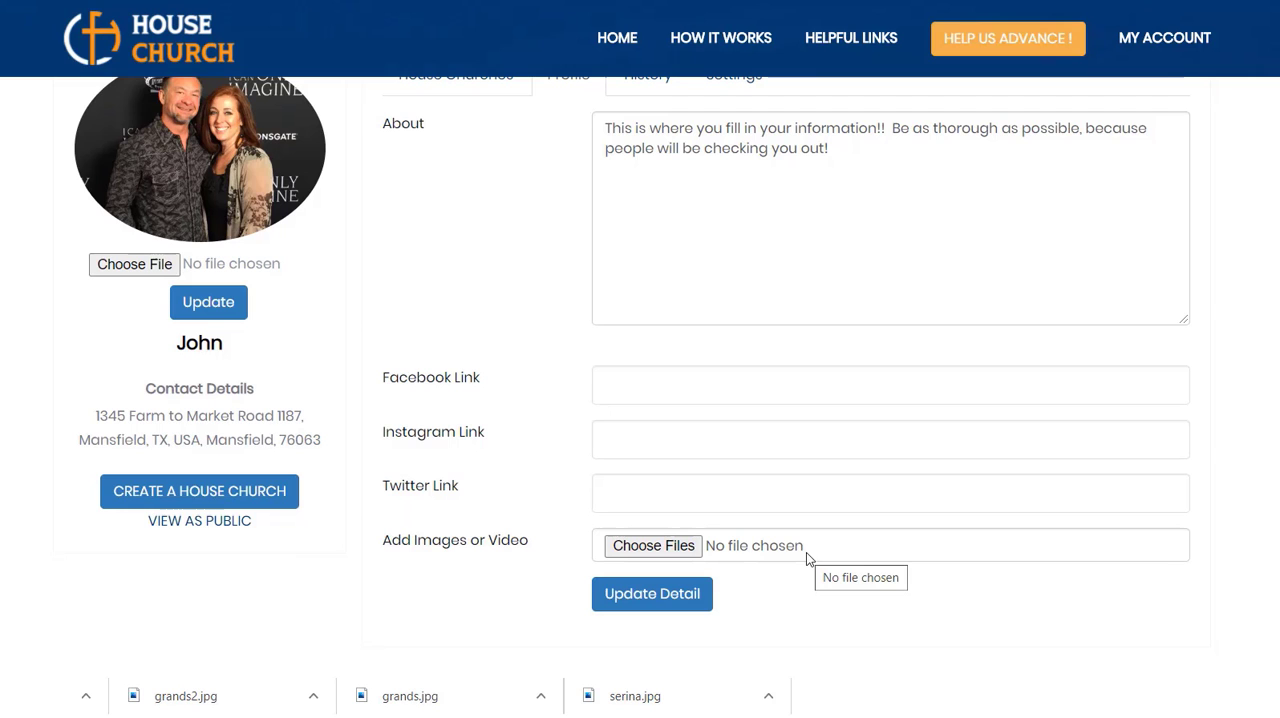
{"action": "scroll", "coordinate": [806, 552], "scroll_direction": "up", "scroll_amount": 2}
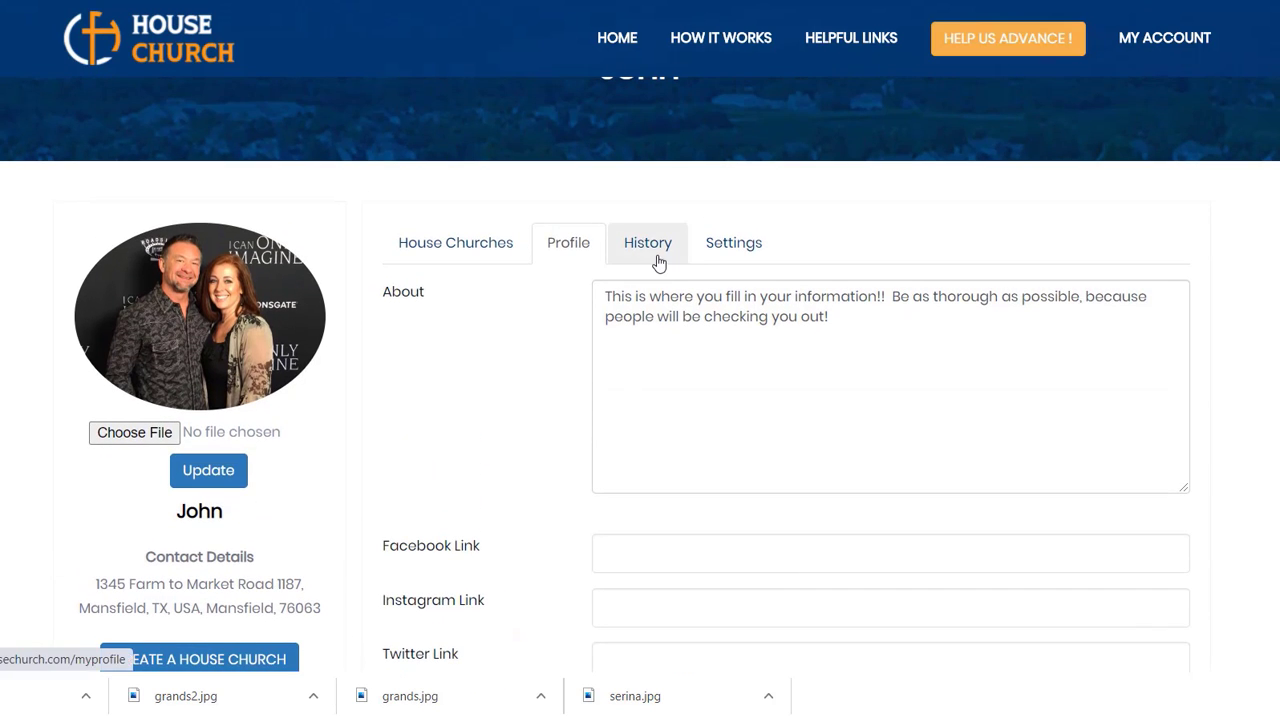
Step: Examine the account's activity history and its settings, including the contact, address, coordinate and password fields
{"action": "left_click", "coordinate": [658, 263]}
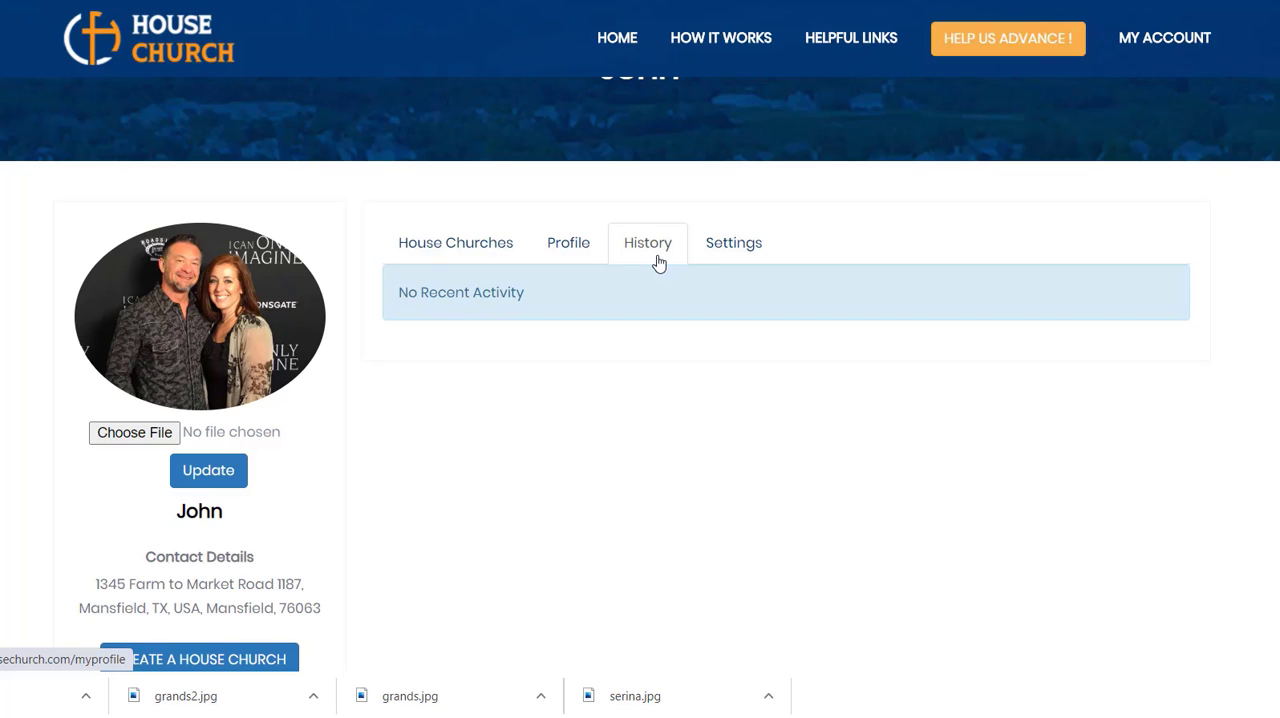
{"action": "left_click", "coordinate": [738, 249]}
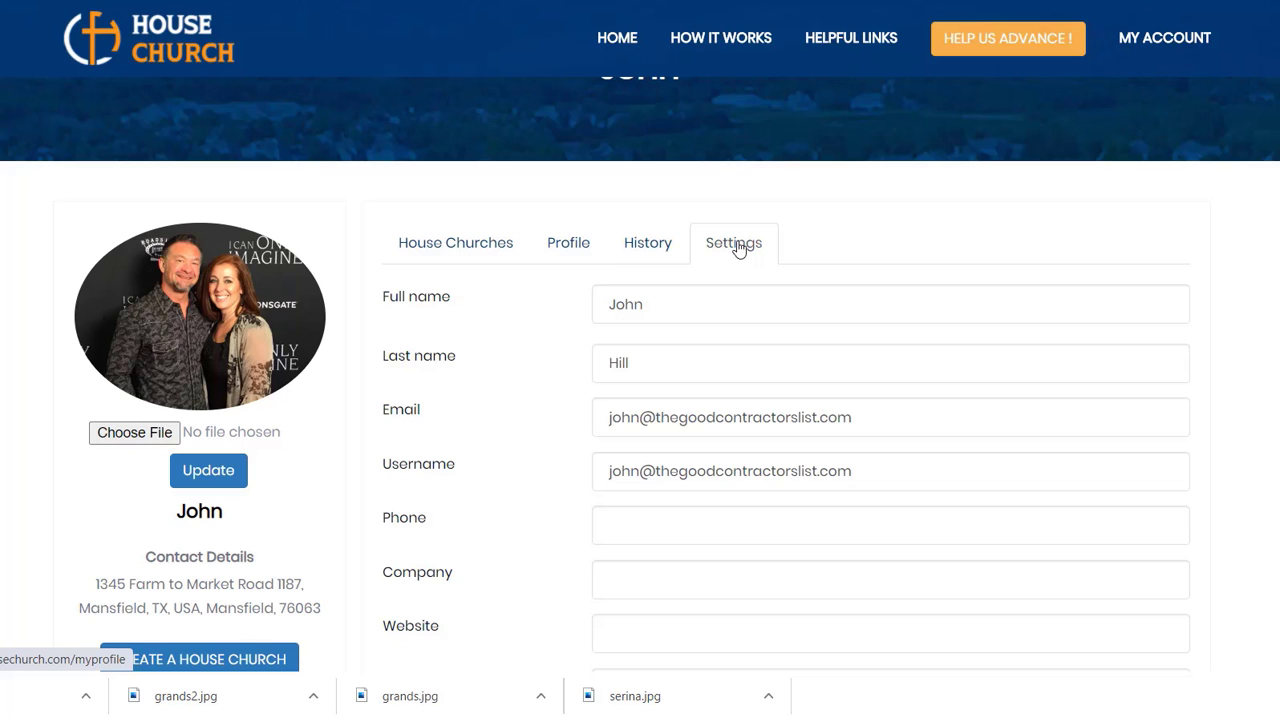
{"action": "scroll", "coordinate": [738, 249], "scroll_direction": "down", "scroll_amount": 2}
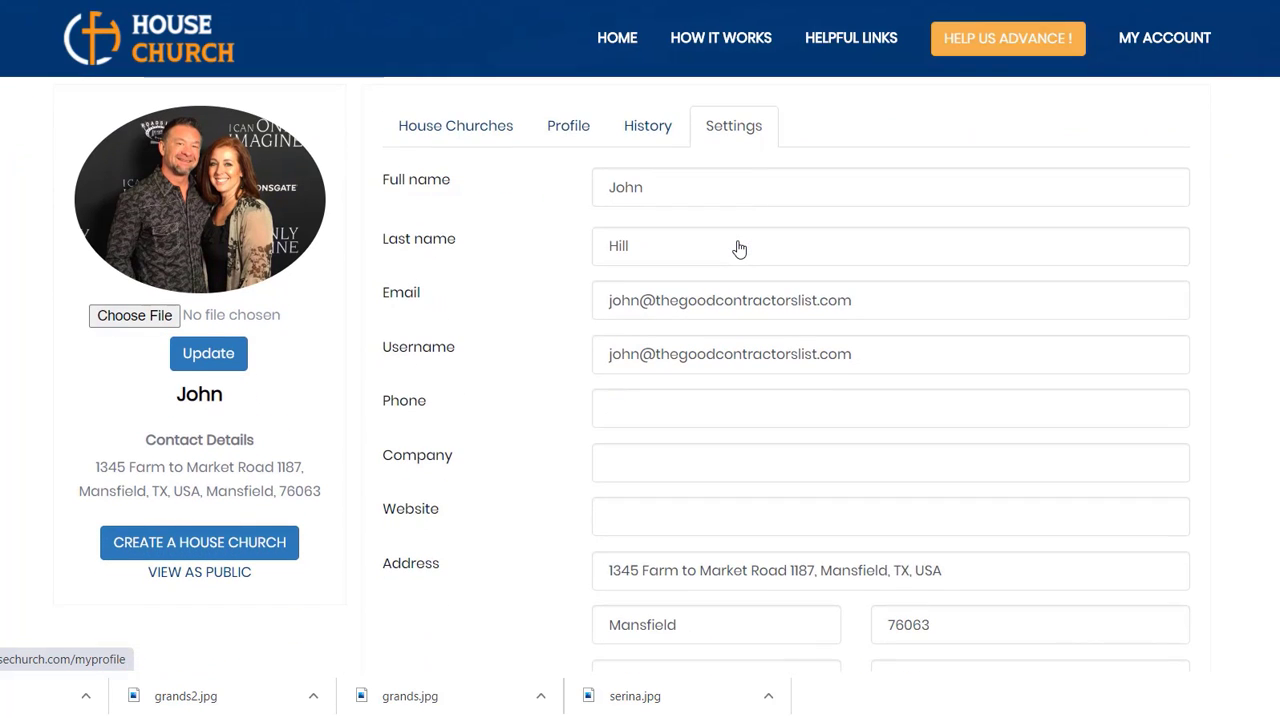
{"action": "scroll", "coordinate": [739, 249], "scroll_direction": "down", "scroll_amount": 1}
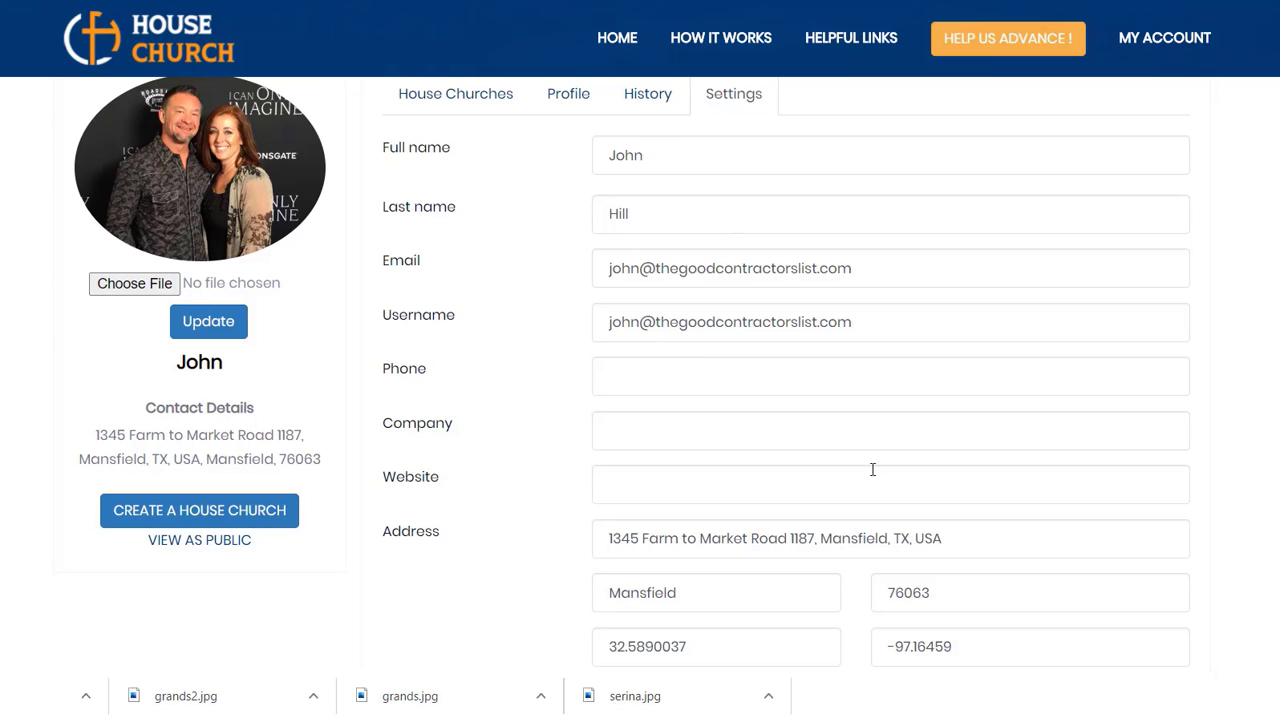
{"action": "scroll", "coordinate": [978, 479], "scroll_direction": "down", "scroll_amount": 3}
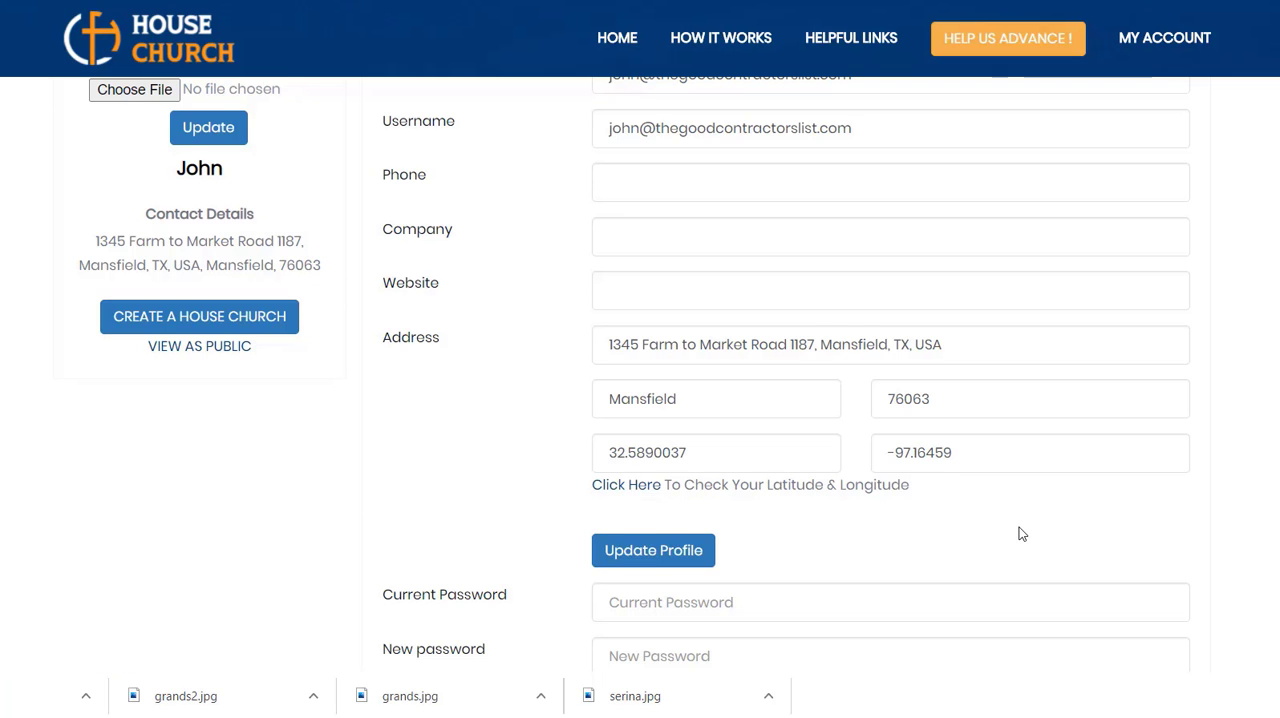
{"action": "scroll", "coordinate": [1021, 534], "scroll_direction": "down", "scroll_amount": 1}
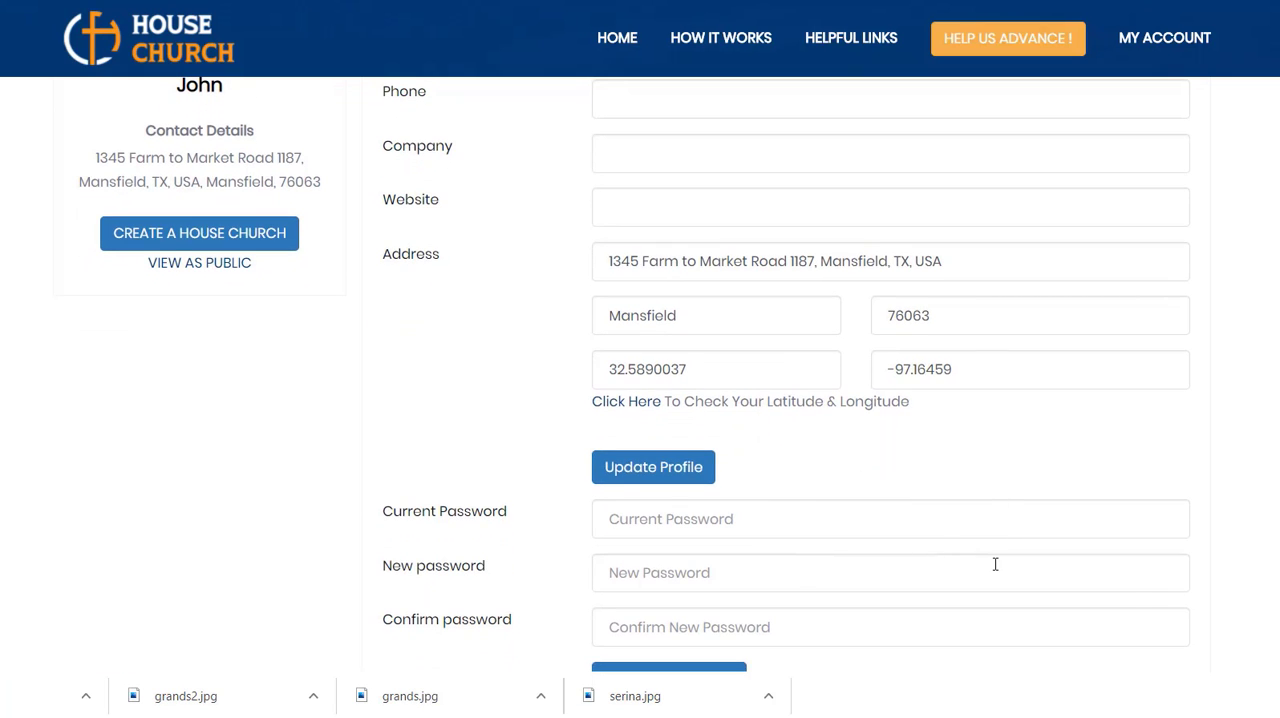
{"action": "scroll", "coordinate": [995, 565], "scroll_direction": "down", "scroll_amount": 1}
{"action": "scroll", "coordinate": [995, 565], "scroll_direction": "up", "scroll_amount": 2}
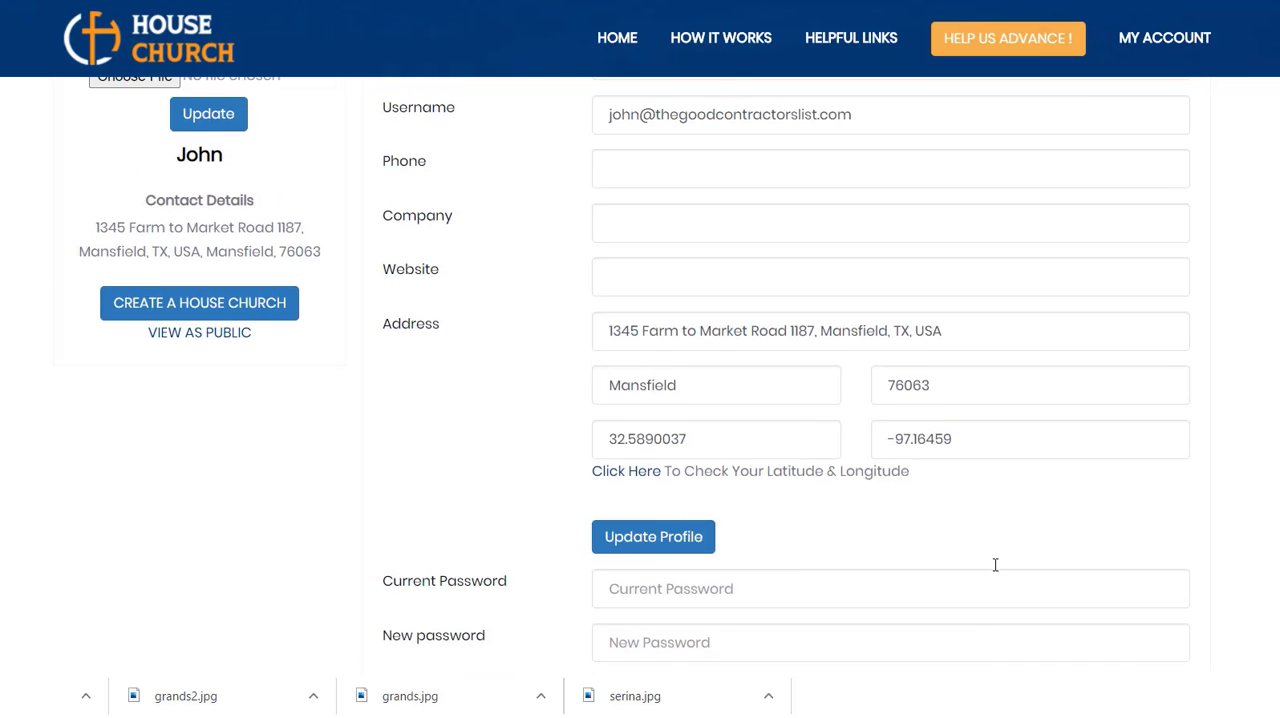
{"action": "scroll", "coordinate": [995, 565], "scroll_direction": "up", "scroll_amount": 4}
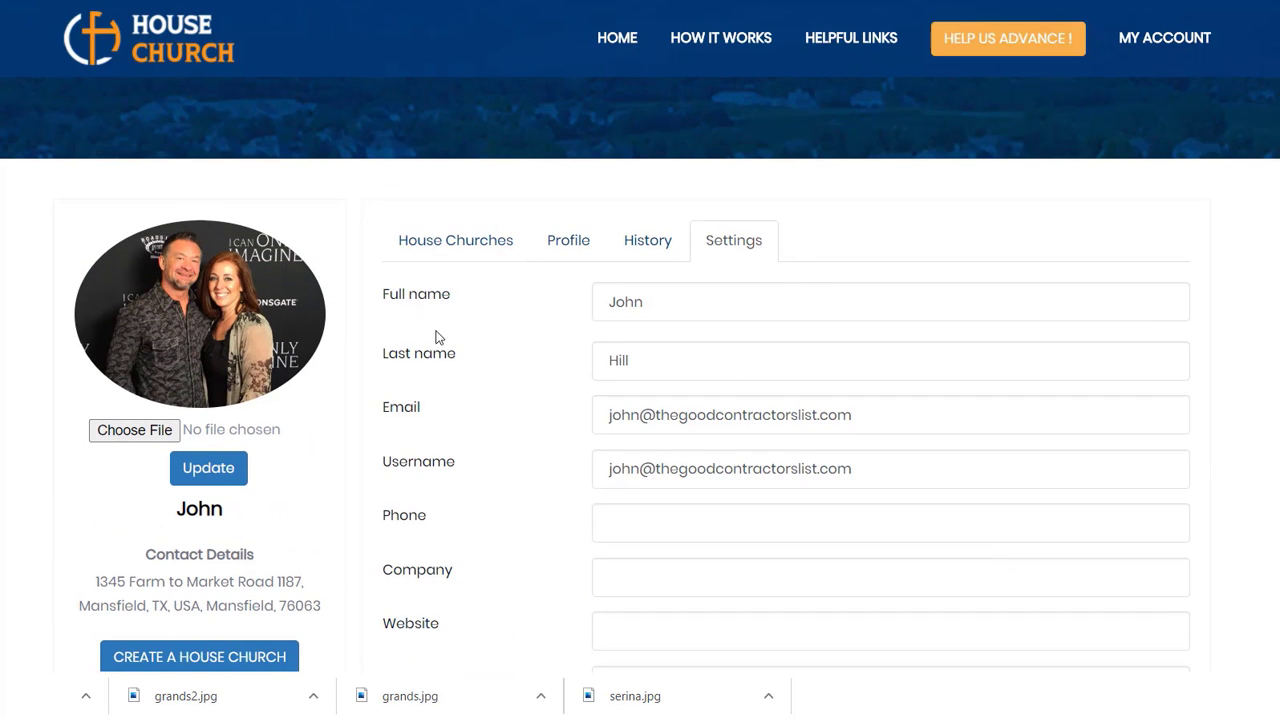
Step: Start creating a house church from the account page and complete the hosts' names with both hosts' full names
{"action": "scroll", "coordinate": [431, 341], "scroll_direction": "down", "scroll_amount": 1}
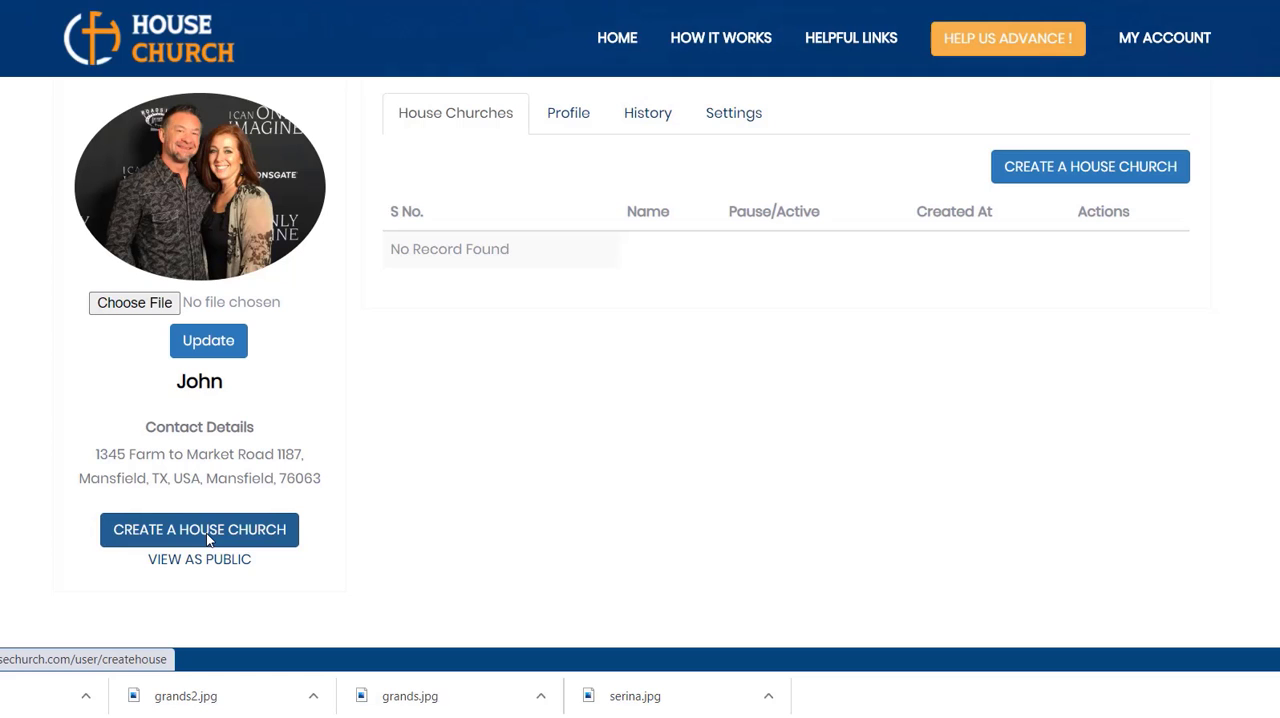
{"action": "left_click", "coordinate": [207, 540]}
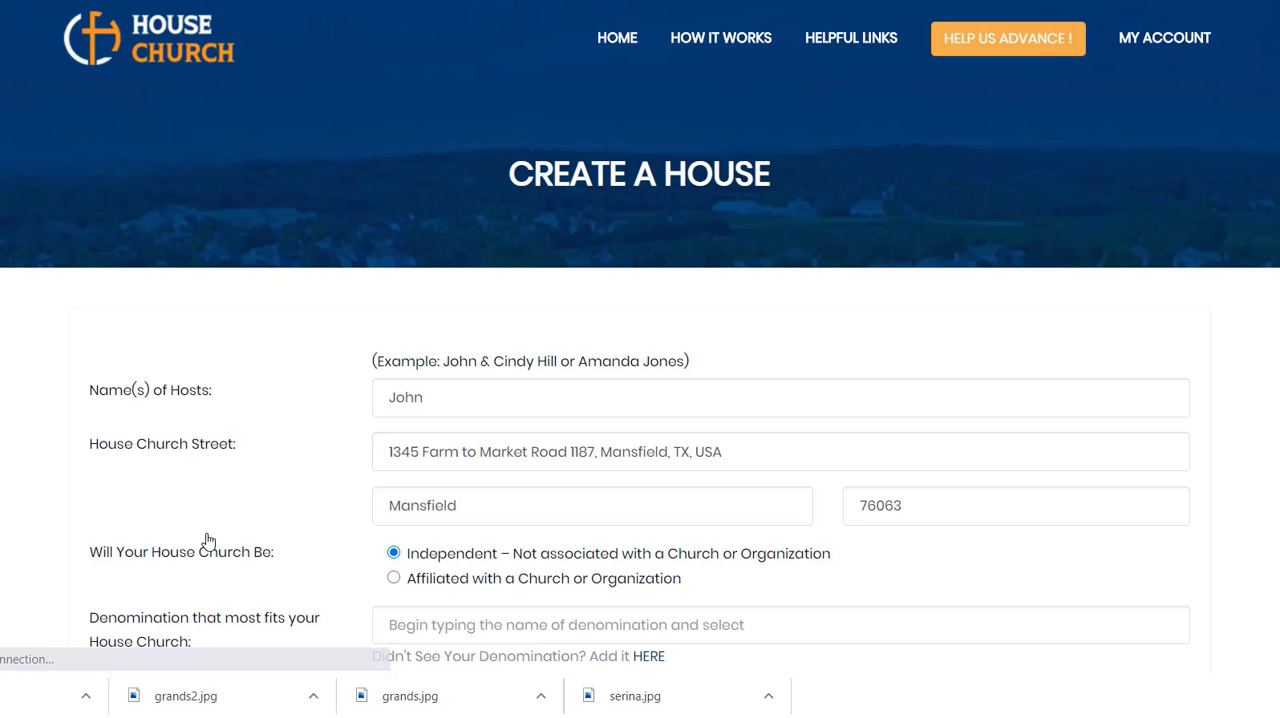
{"action": "scroll", "coordinate": [207, 540], "scroll_direction": "down", "scroll_amount": 1}
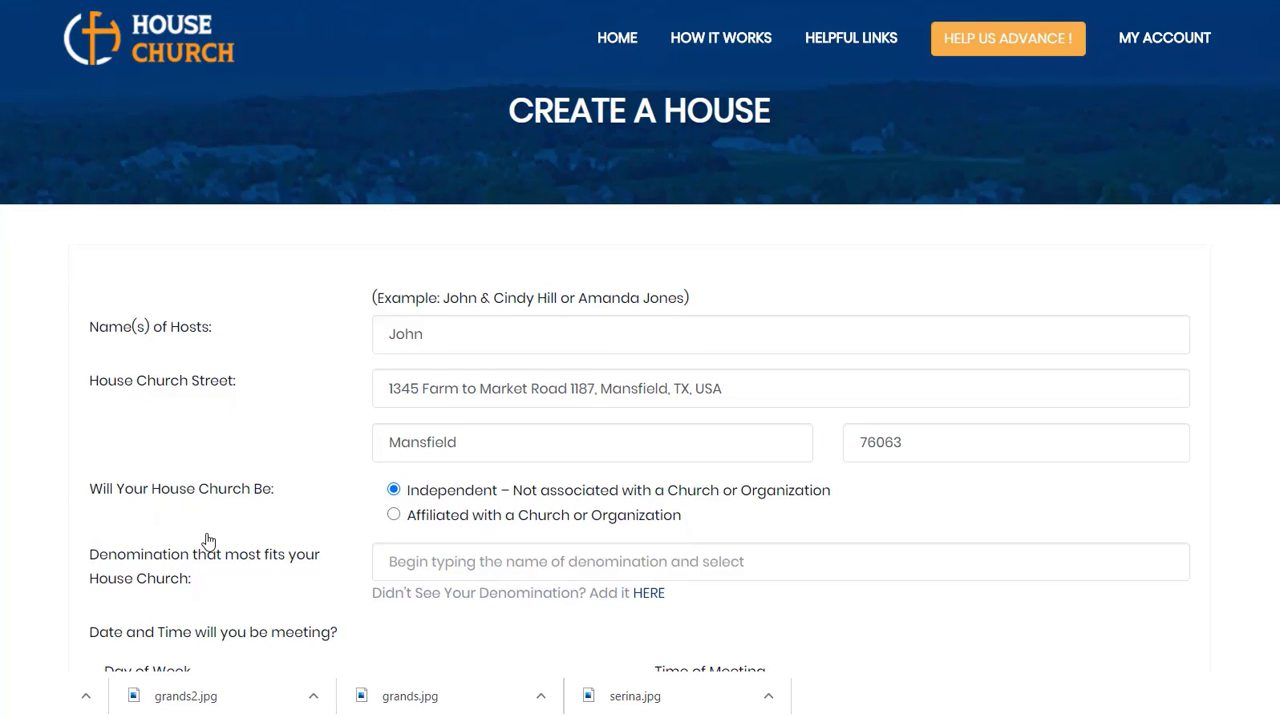
{"action": "left_click", "coordinate": [500, 336]}
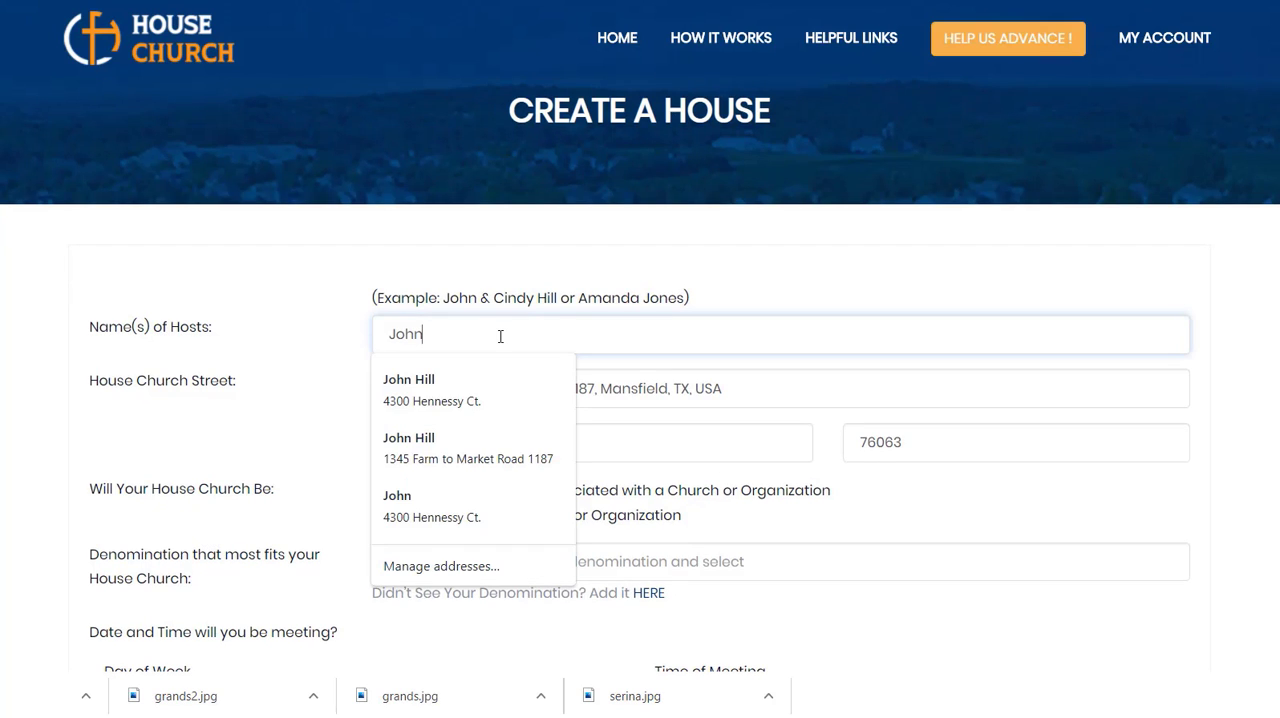
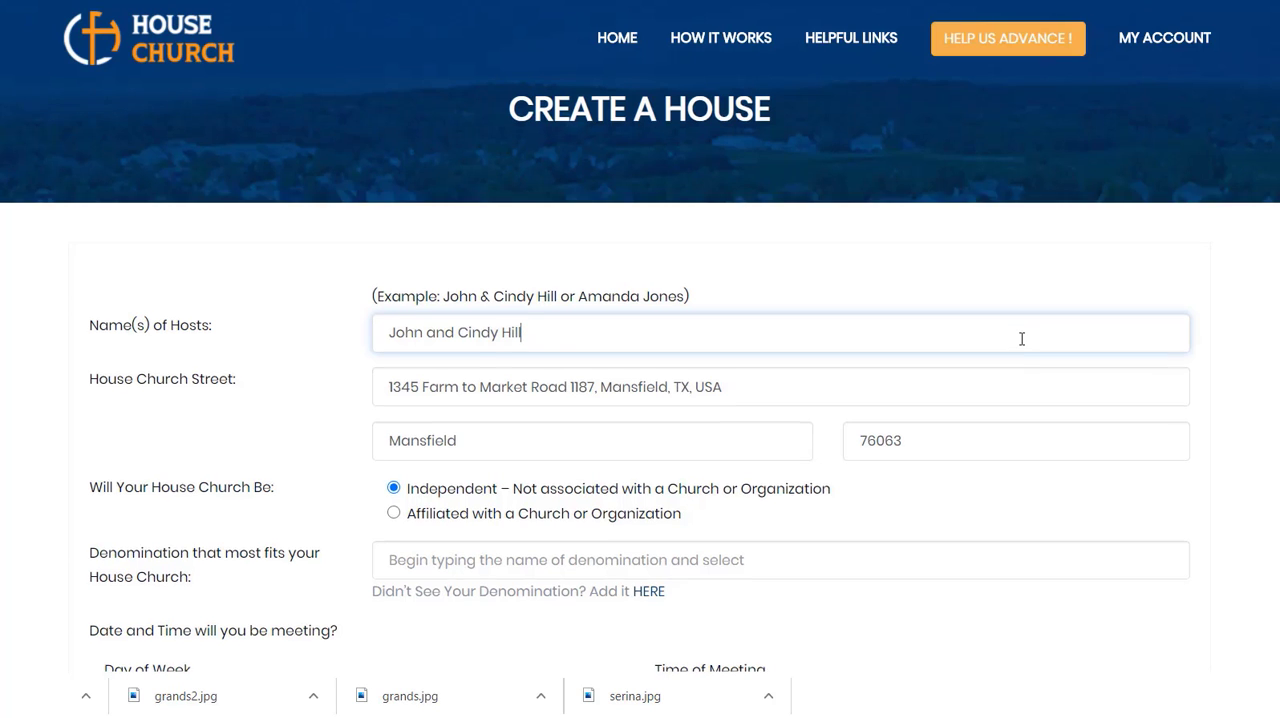
Step: Mark the house church as affiliated with a church or organization and choose Open Door Church as its affiliation
{"action": "scroll", "coordinate": [1020, 337], "scroll_direction": "down", "scroll_amount": 1}
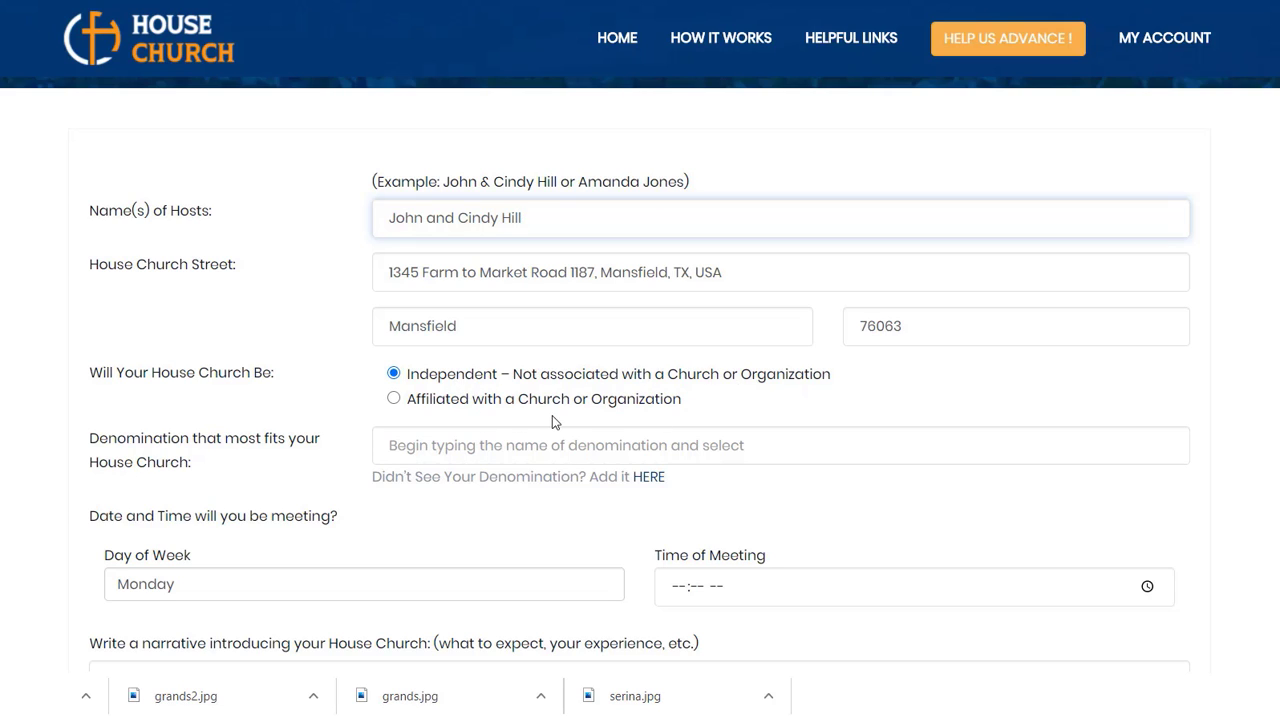
{"action": "left_click", "coordinate": [396, 400]}
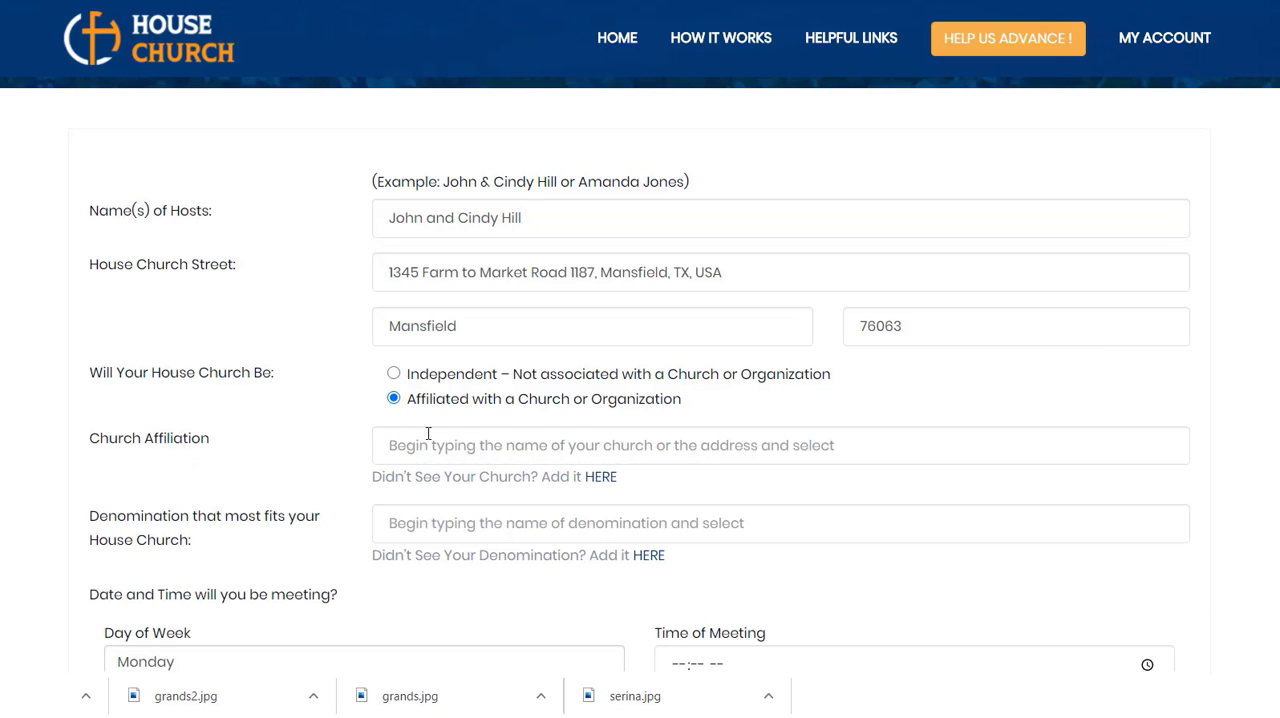
{"action": "left_click", "coordinate": [441, 449]}
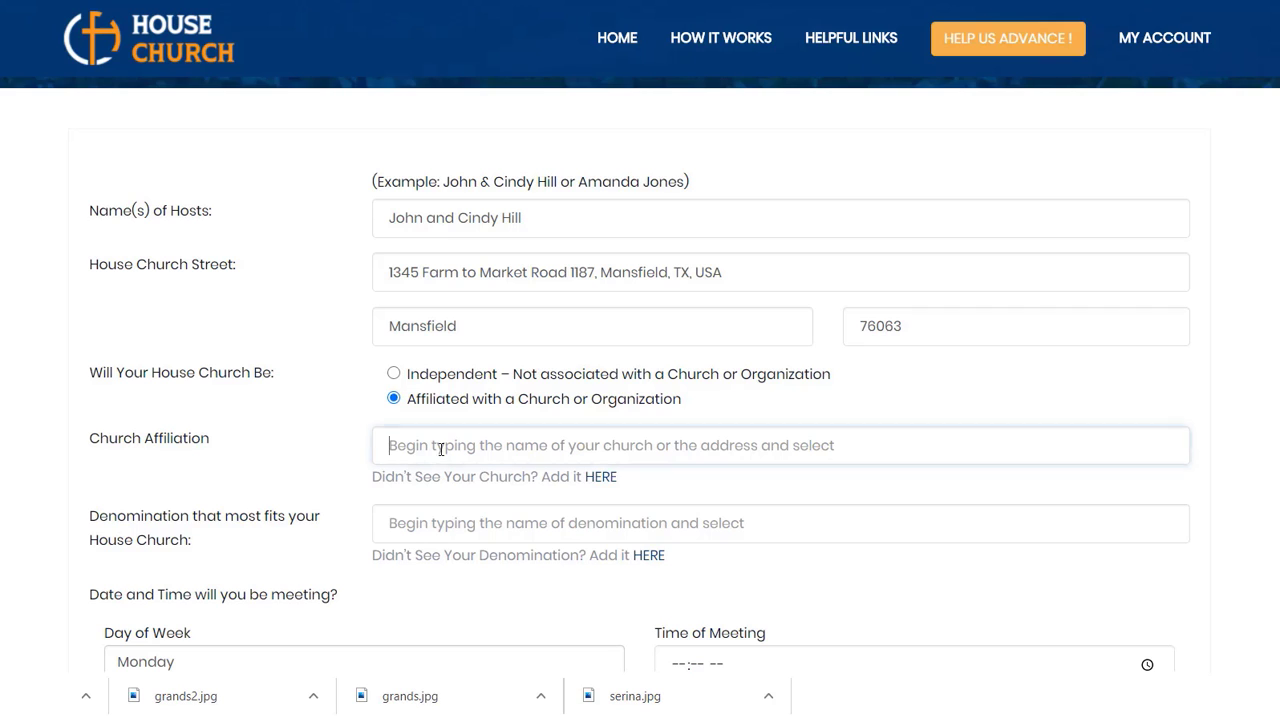
{"action": "type", "text": "o"}
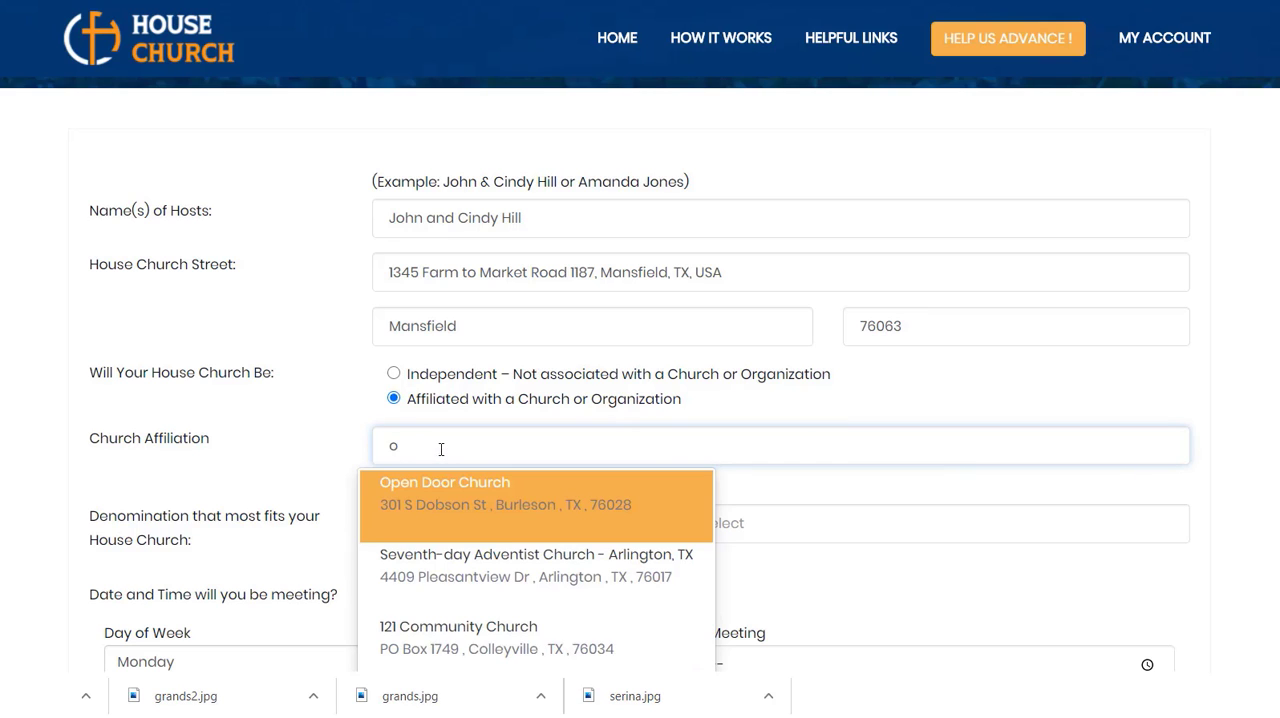
{"action": "type", "text": "pe"}
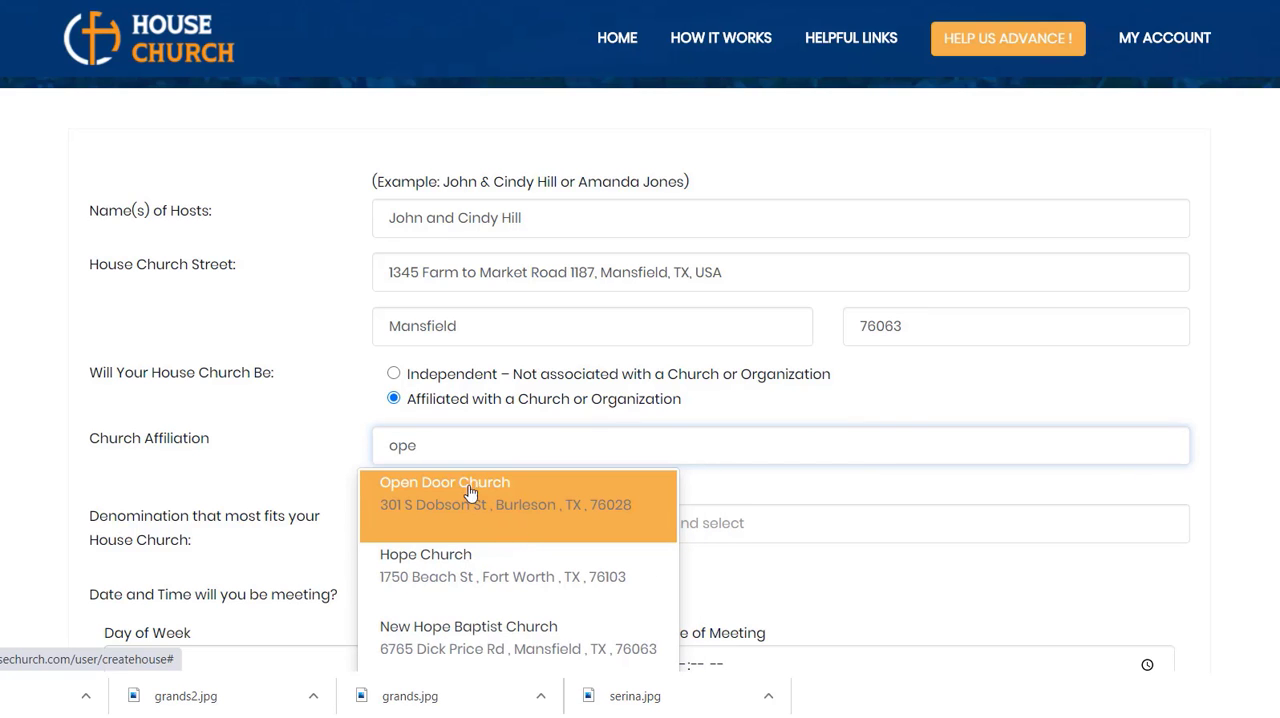
{"action": "left_click", "coordinate": [457, 490]}
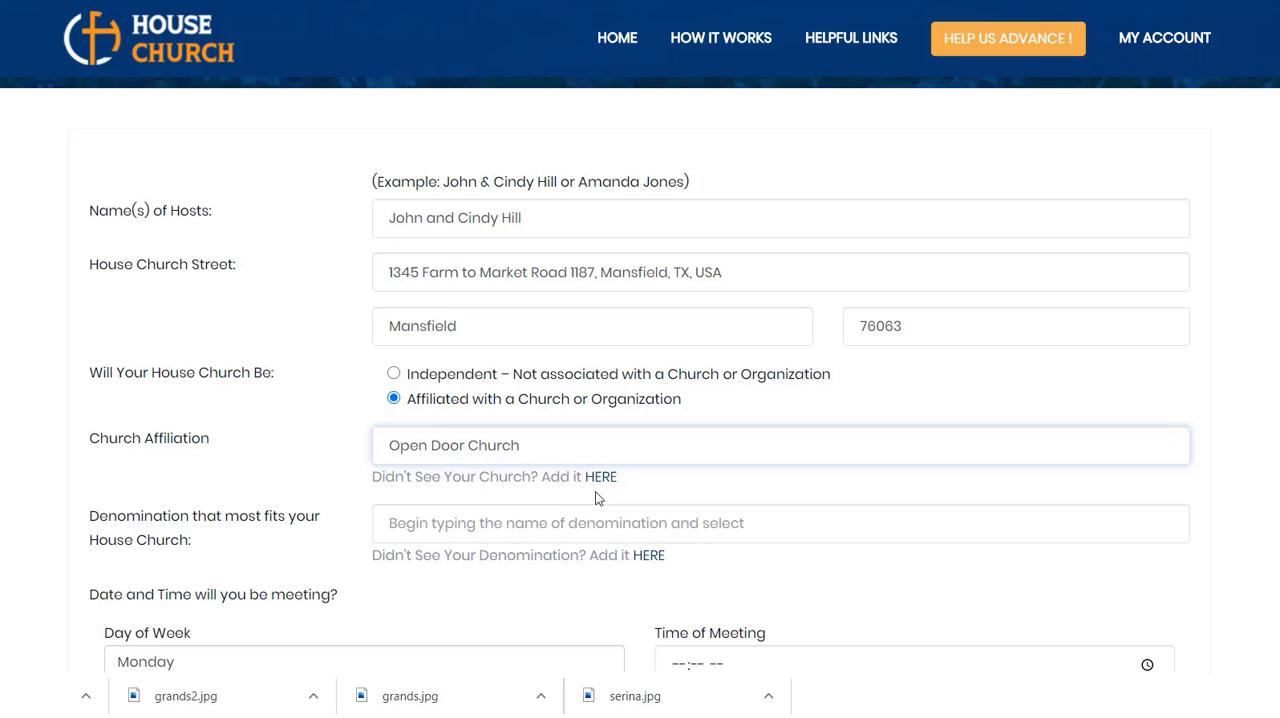
Step: Set the denomination that most fits the house church to Pentecostal/Charismatic
{"action": "left_click", "coordinate": [462, 525]}
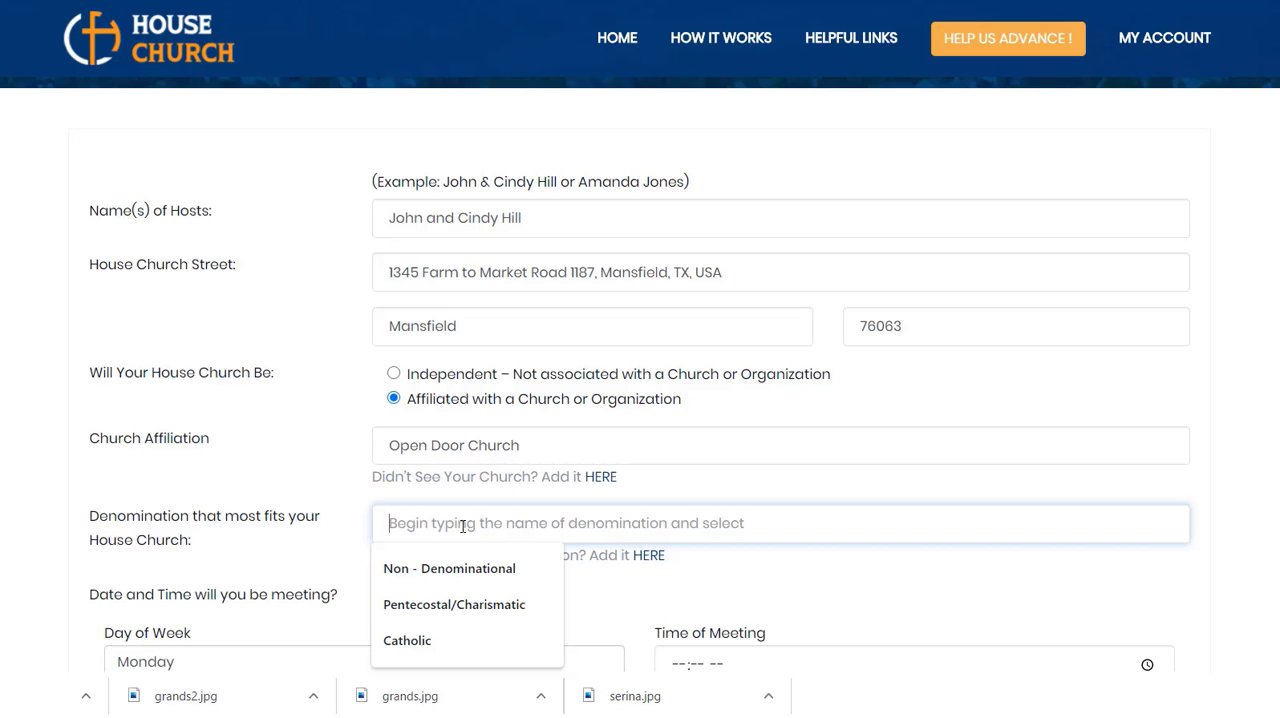
{"action": "type", "text": "non"}
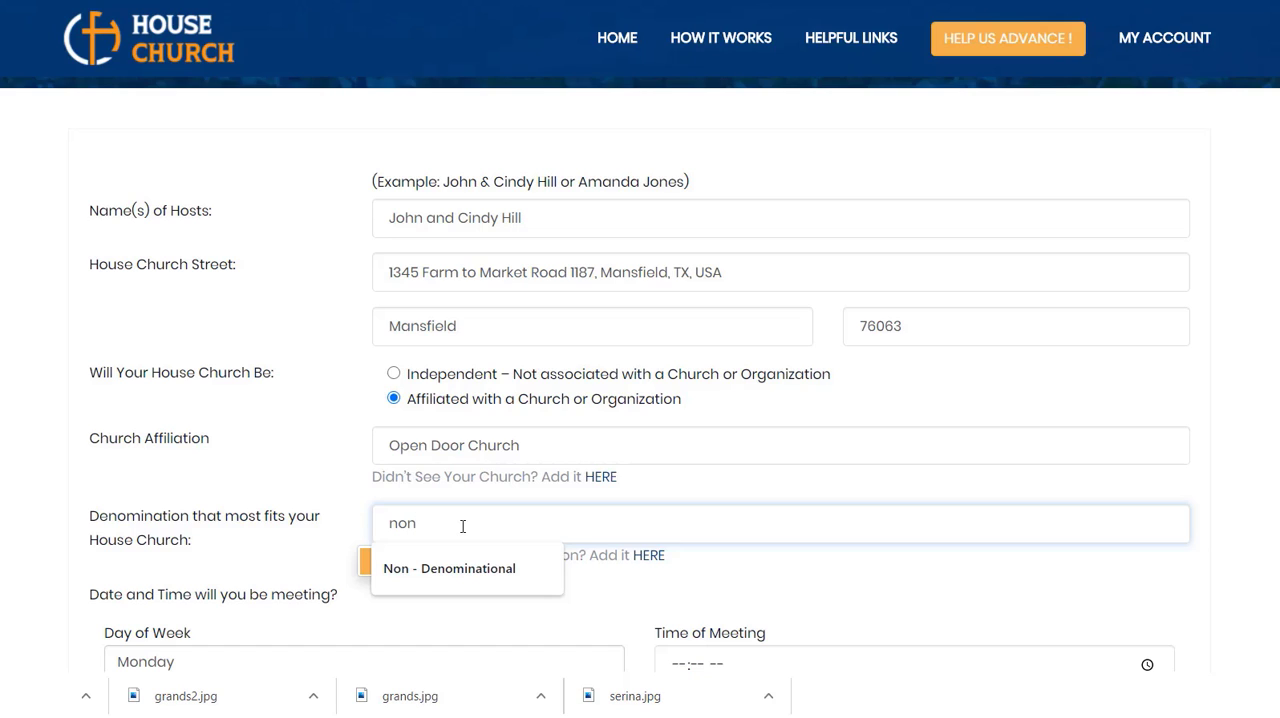
{"action": "key", "text": "BackSpace"}
{"action": "key", "text": "BackSpace"}
{"action": "key", "text": "BackSpace"}
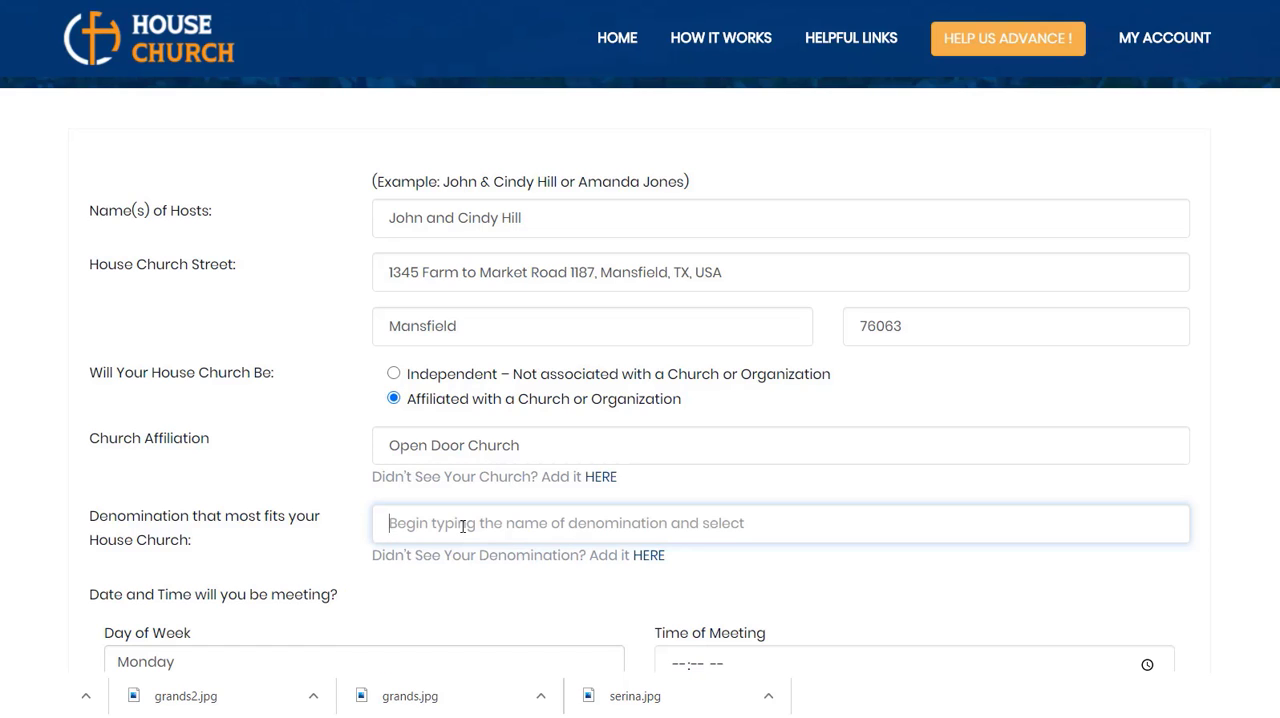
{"action": "type", "text": "P"}
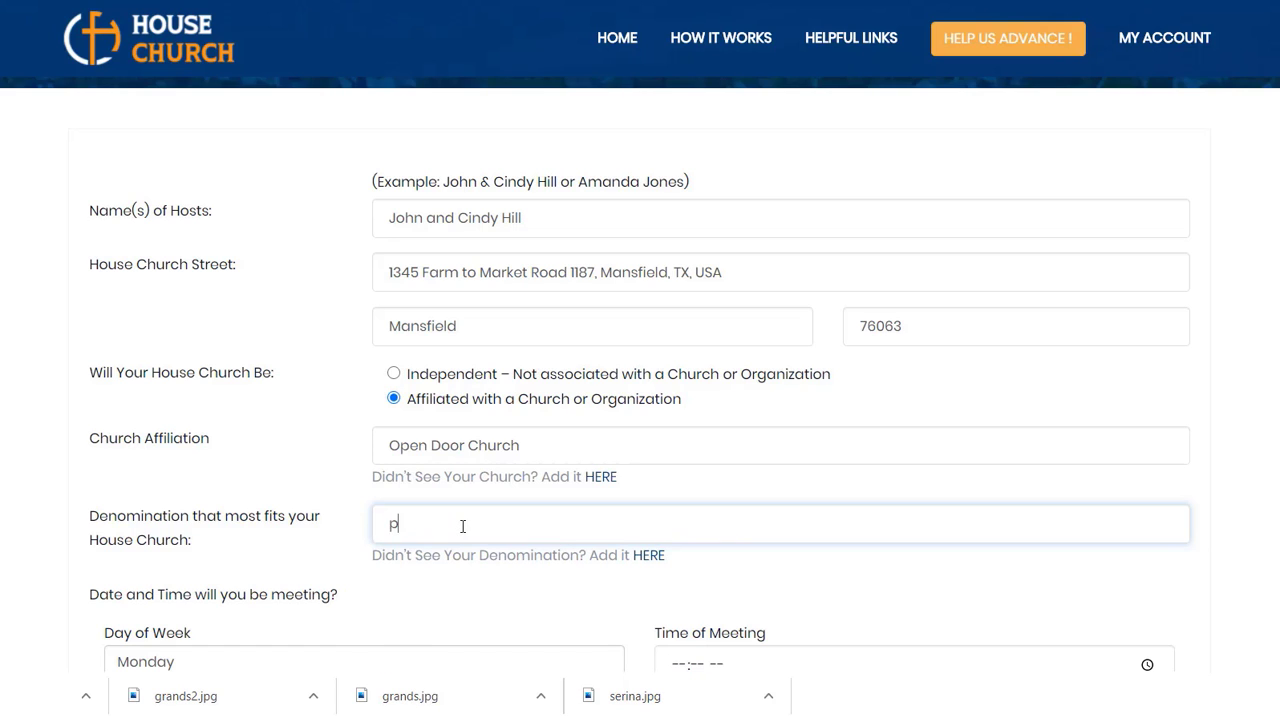
{"action": "left_click", "coordinate": [458, 574]}
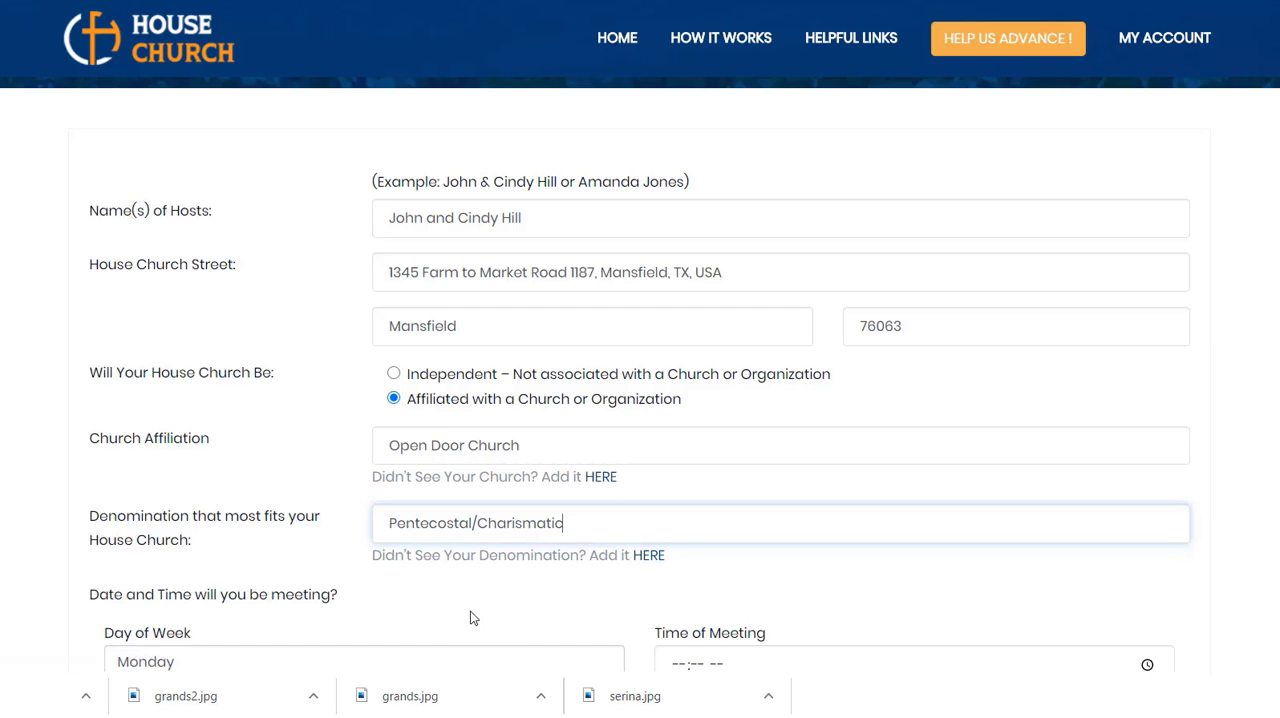
Step: Set the house church's meeting day of the week to Thursday
{"action": "scroll", "coordinate": [483, 611], "scroll_direction": "down", "scroll_amount": 1}
{"action": "scroll", "coordinate": [480, 611], "scroll_direction": "down", "scroll_amount": 1}
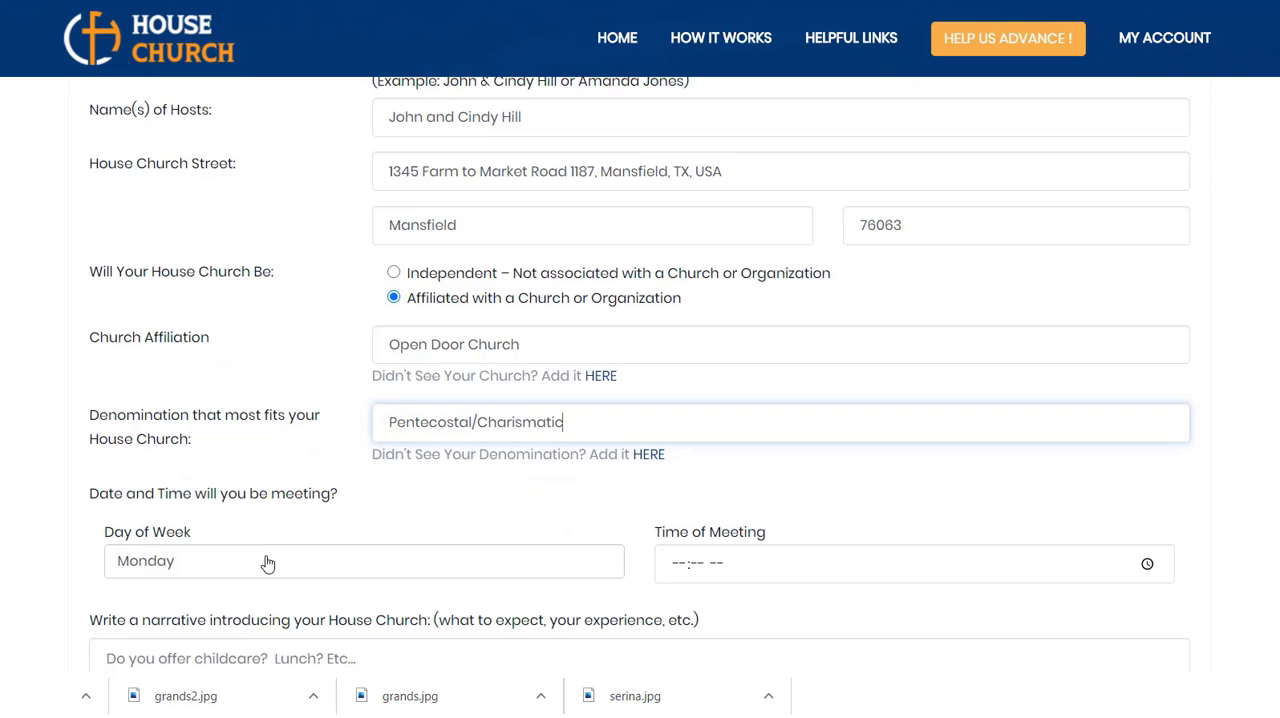
{"action": "scroll", "coordinate": [267, 560], "scroll_direction": "down", "scroll_amount": 1}
{"action": "left_click", "coordinate": [297, 469]}
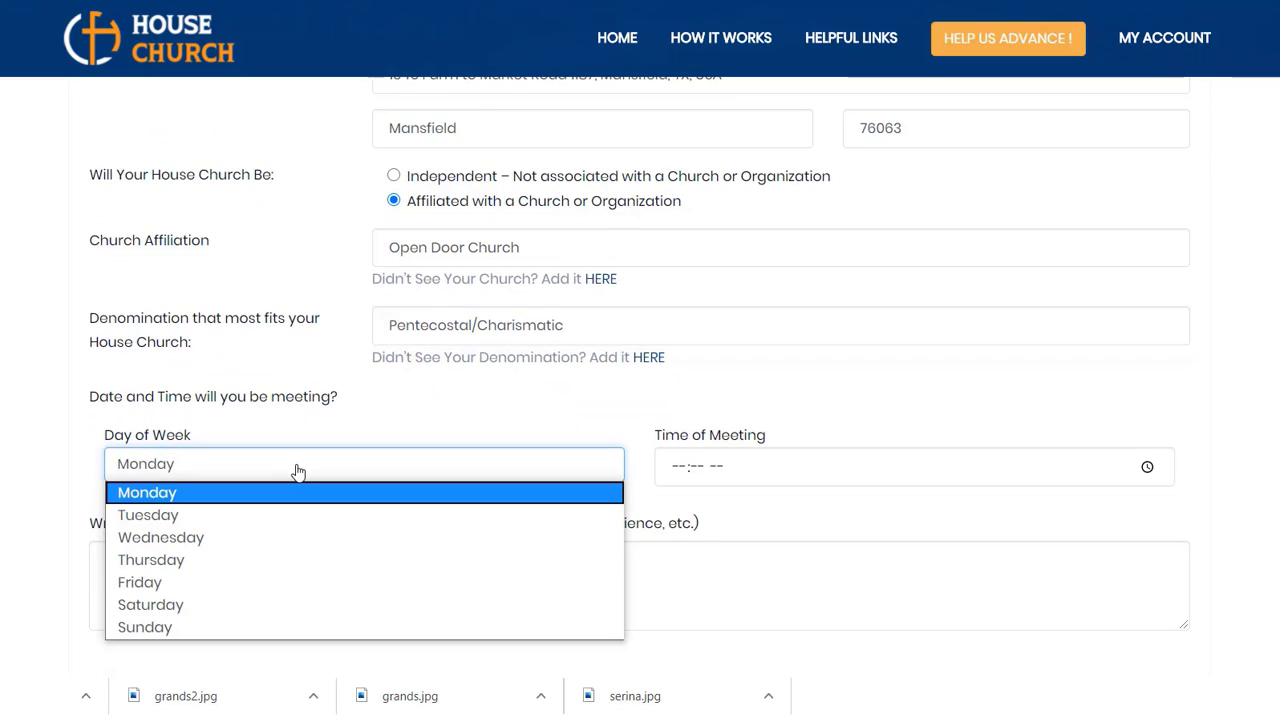
{"action": "left_click", "coordinate": [171, 568]}
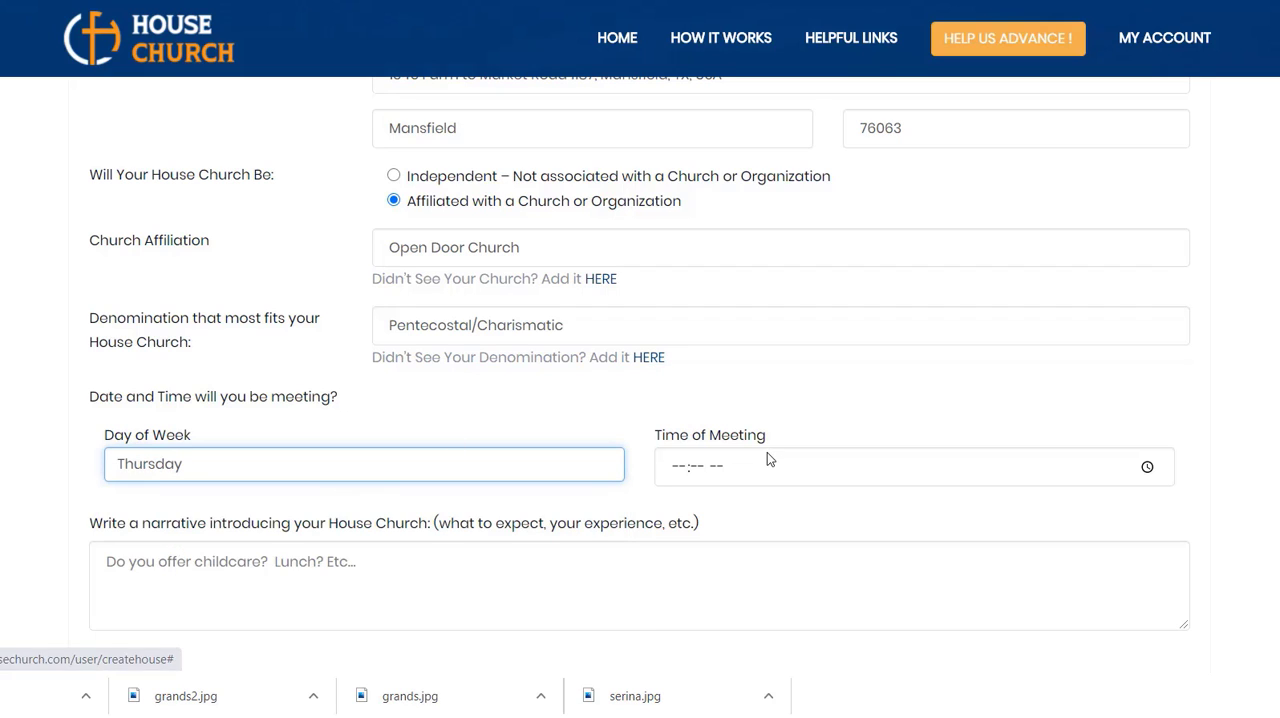
Step: Set the house church's time of meeting to 07:00 PM
{"action": "left_click", "coordinate": [1147, 468]}
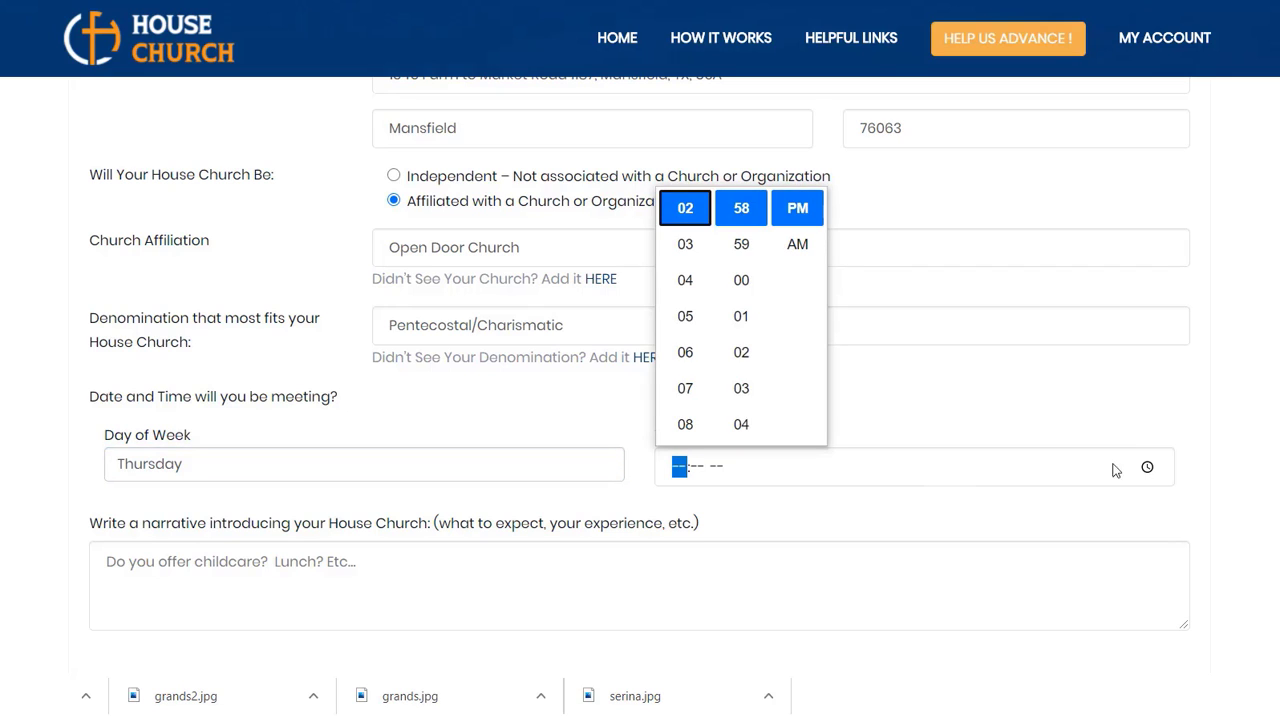
{"action": "left_click", "coordinate": [690, 392]}
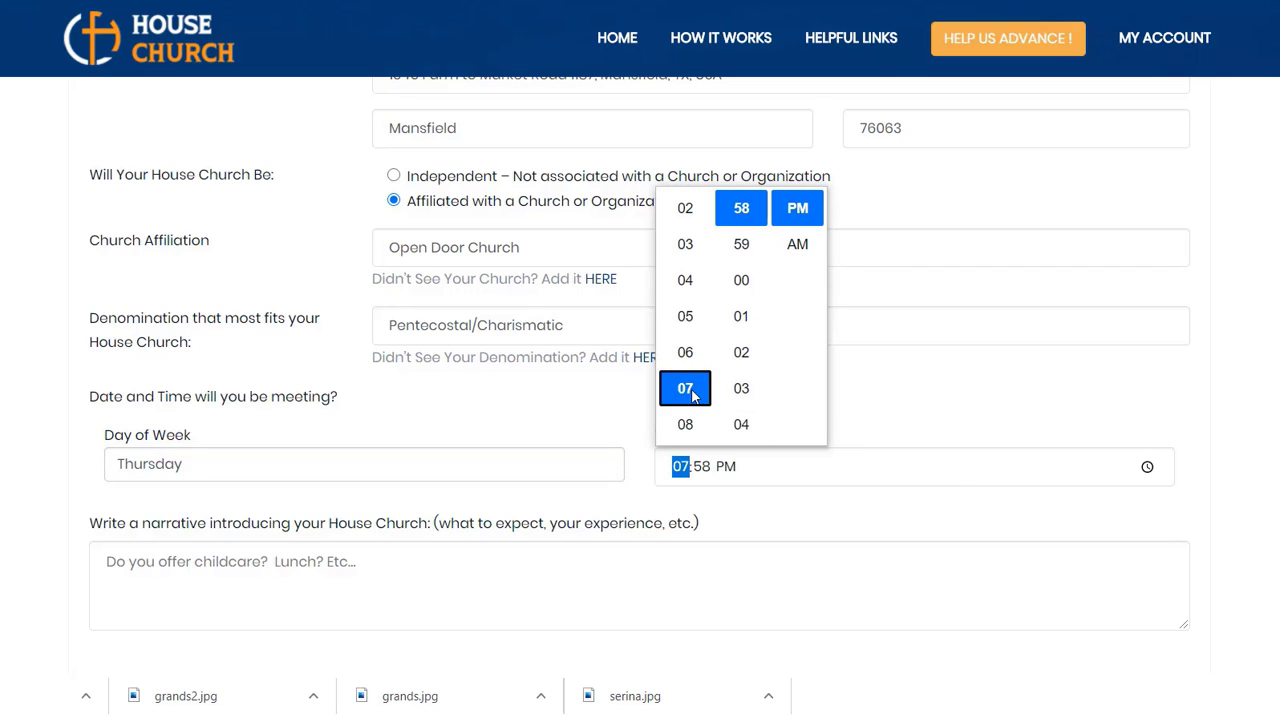
{"action": "left_click", "coordinate": [749, 286]}
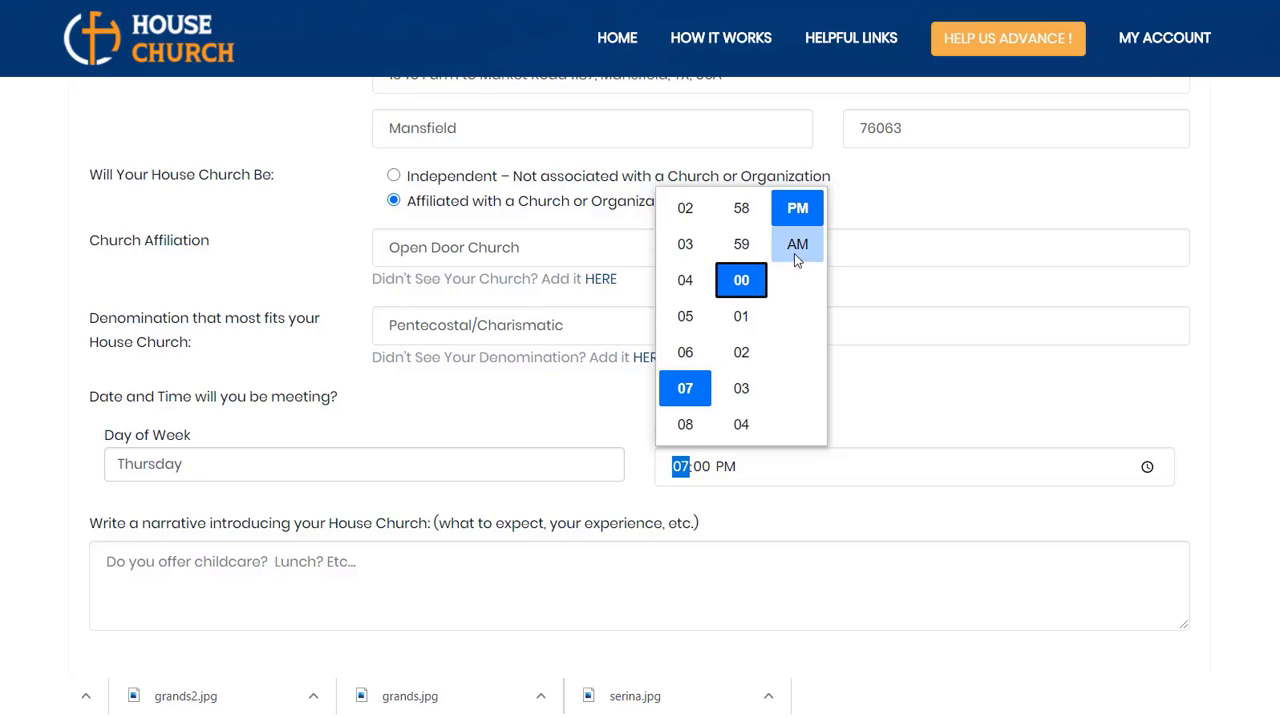
{"action": "left_click", "coordinate": [798, 208]}
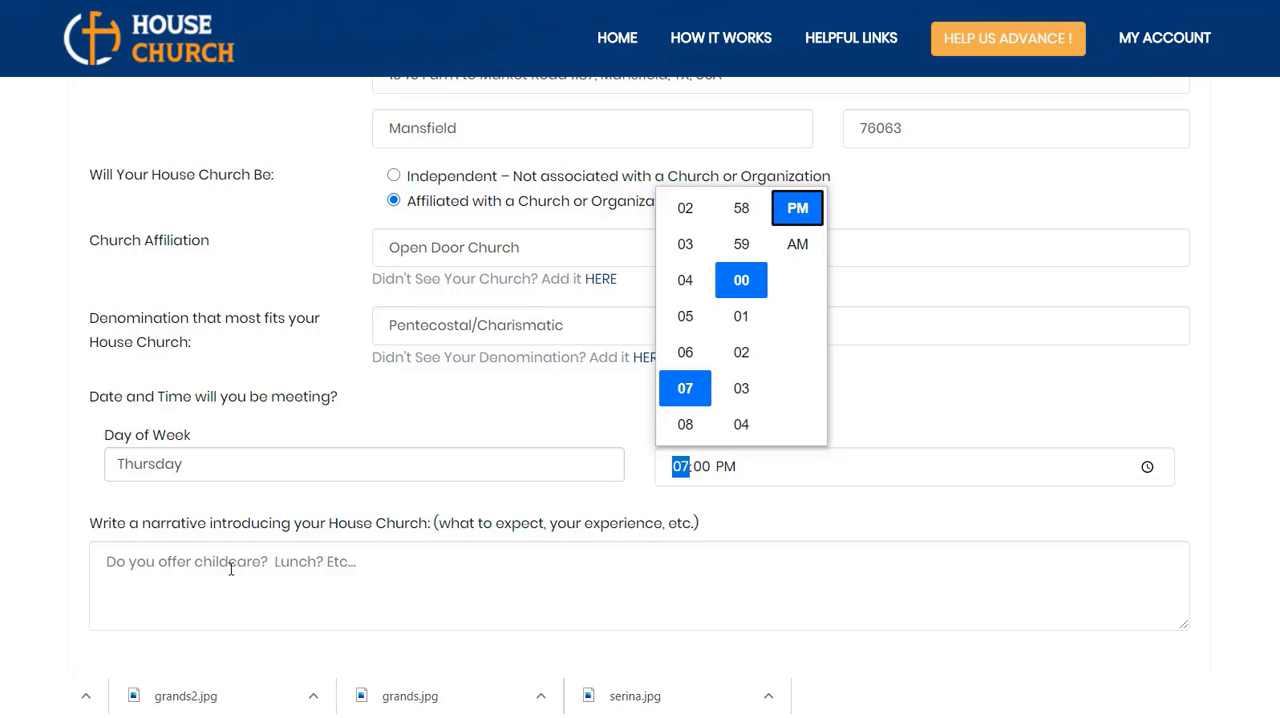
Step: Review the rest of the house church form, covering the introductory narrative, special instruction options and image upload
{"action": "left_click", "coordinate": [190, 563]}
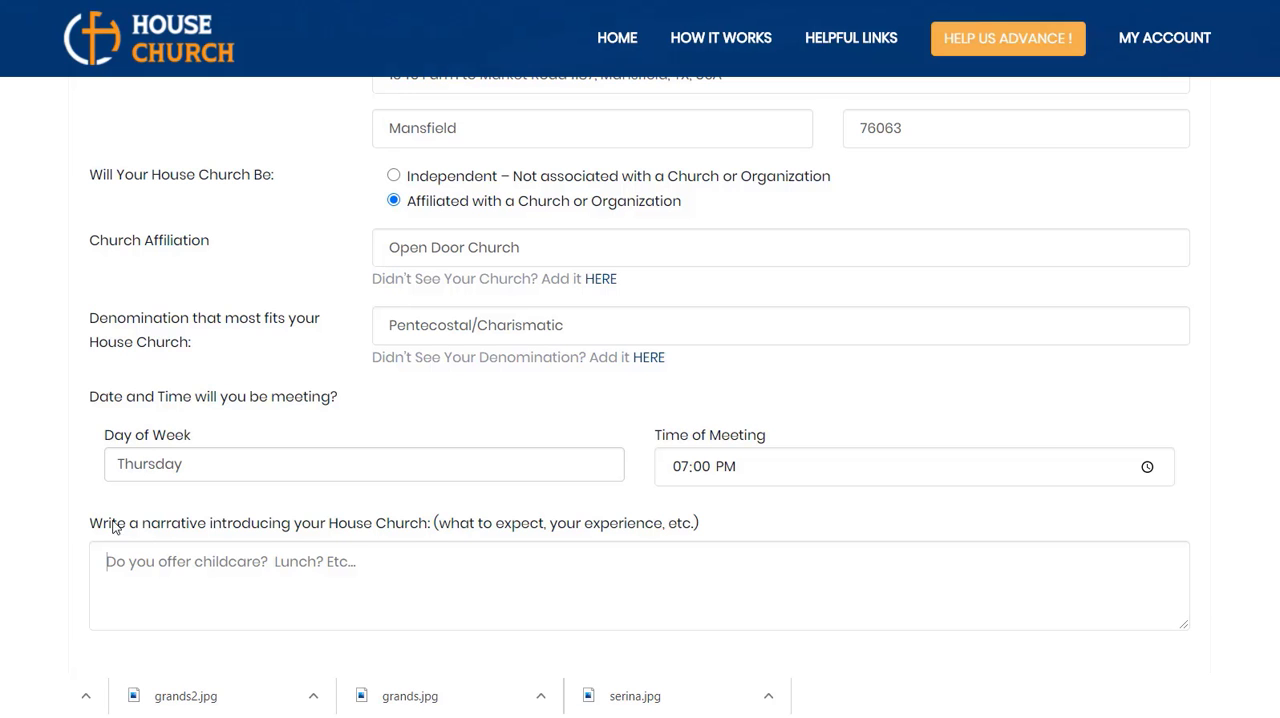
{"action": "scroll", "coordinate": [54, 480], "scroll_direction": "down", "scroll_amount": 1}
{"action": "scroll", "coordinate": [54, 481], "scroll_direction": "down", "scroll_amount": 3}
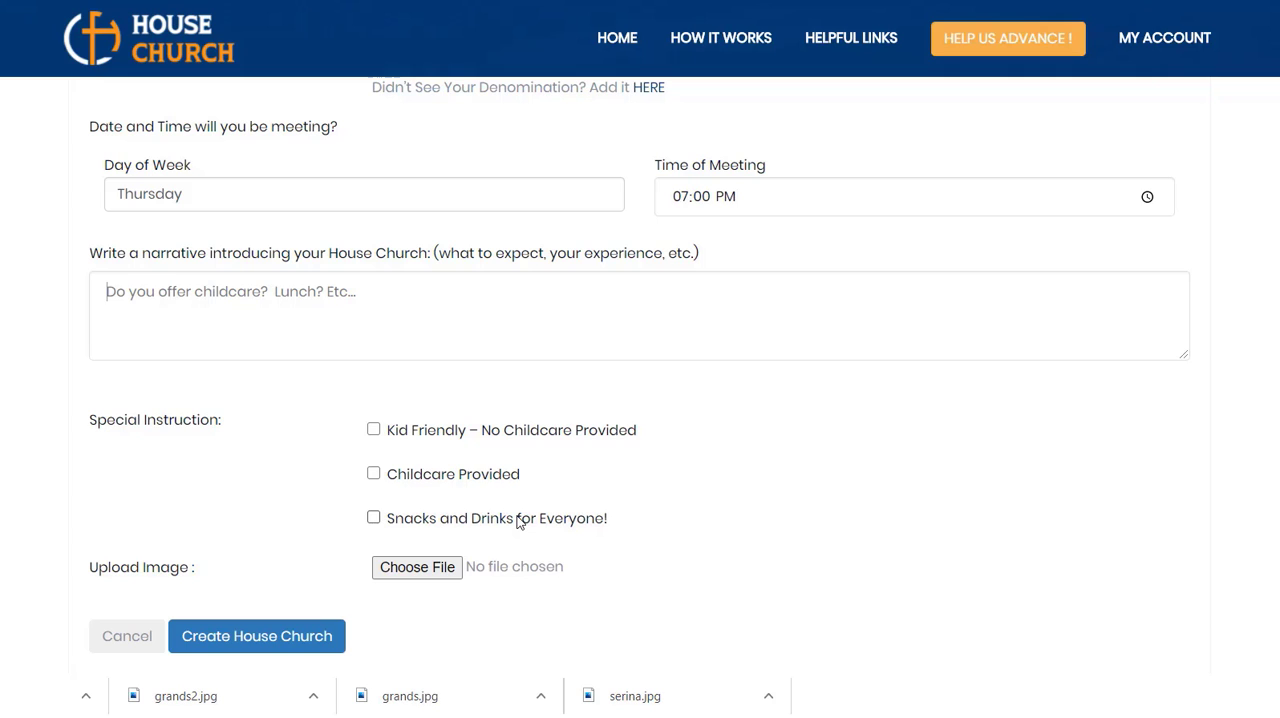
{"action": "scroll", "coordinate": [660, 525], "scroll_direction": "down", "scroll_amount": 1}
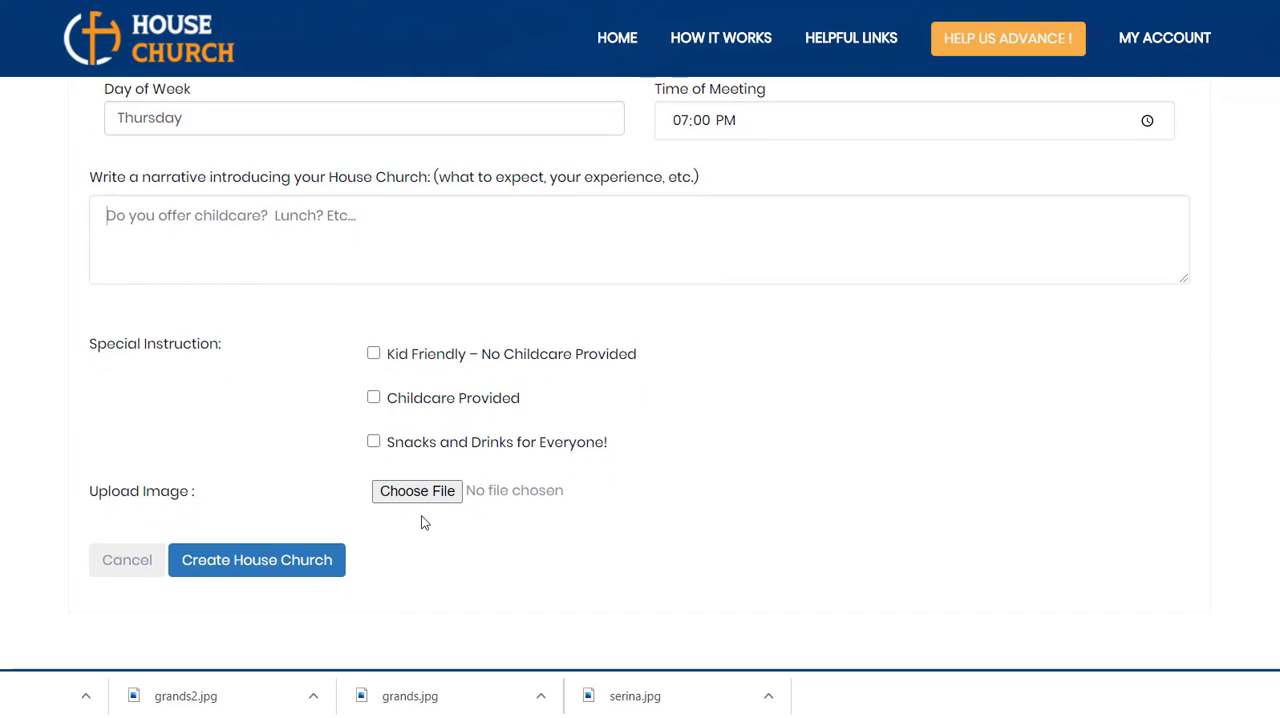